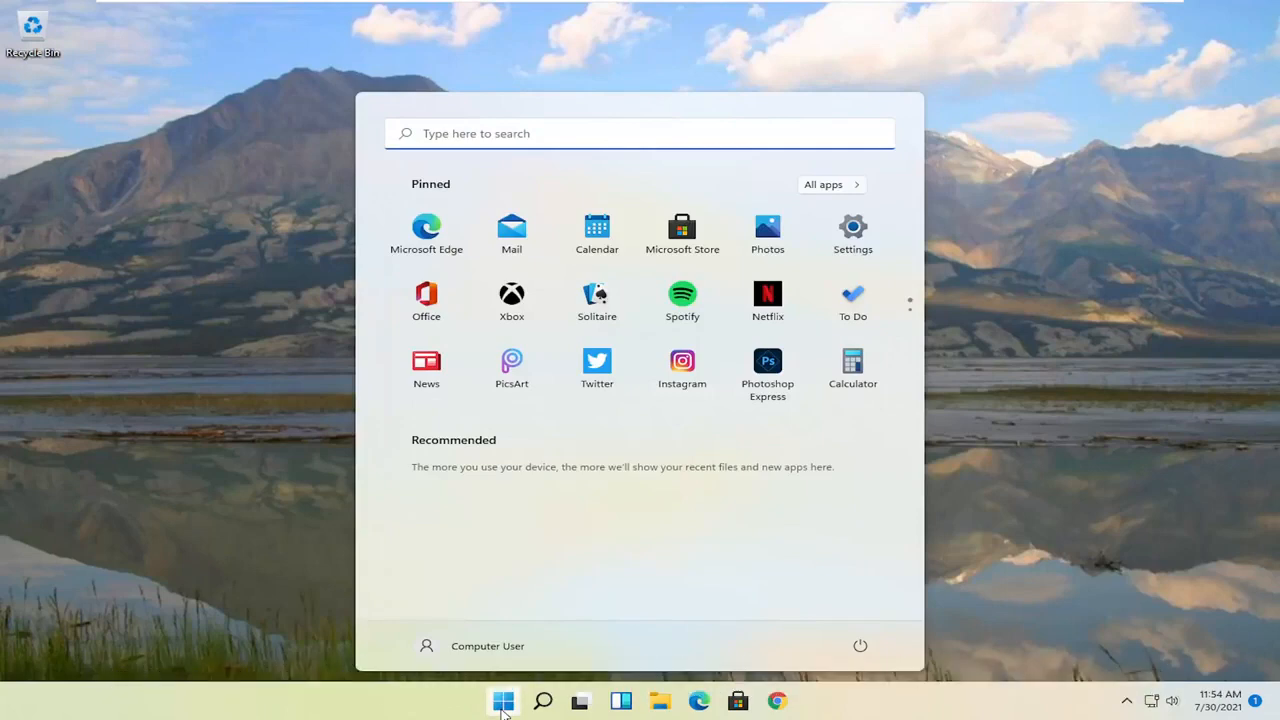
Step: Search for 'registry editor', run it as administrator, and approve the UAC prompt
{"action": "type", "text": "regis"}
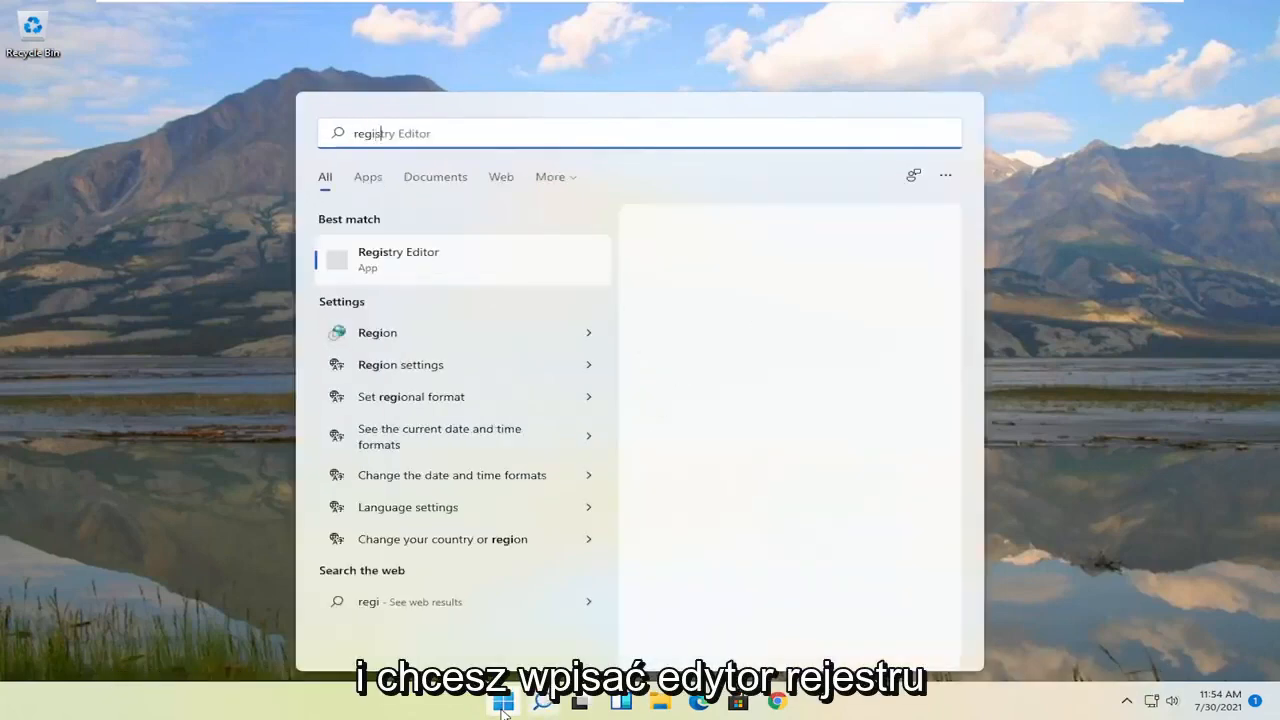
{"action": "type", "text": "try editor"}
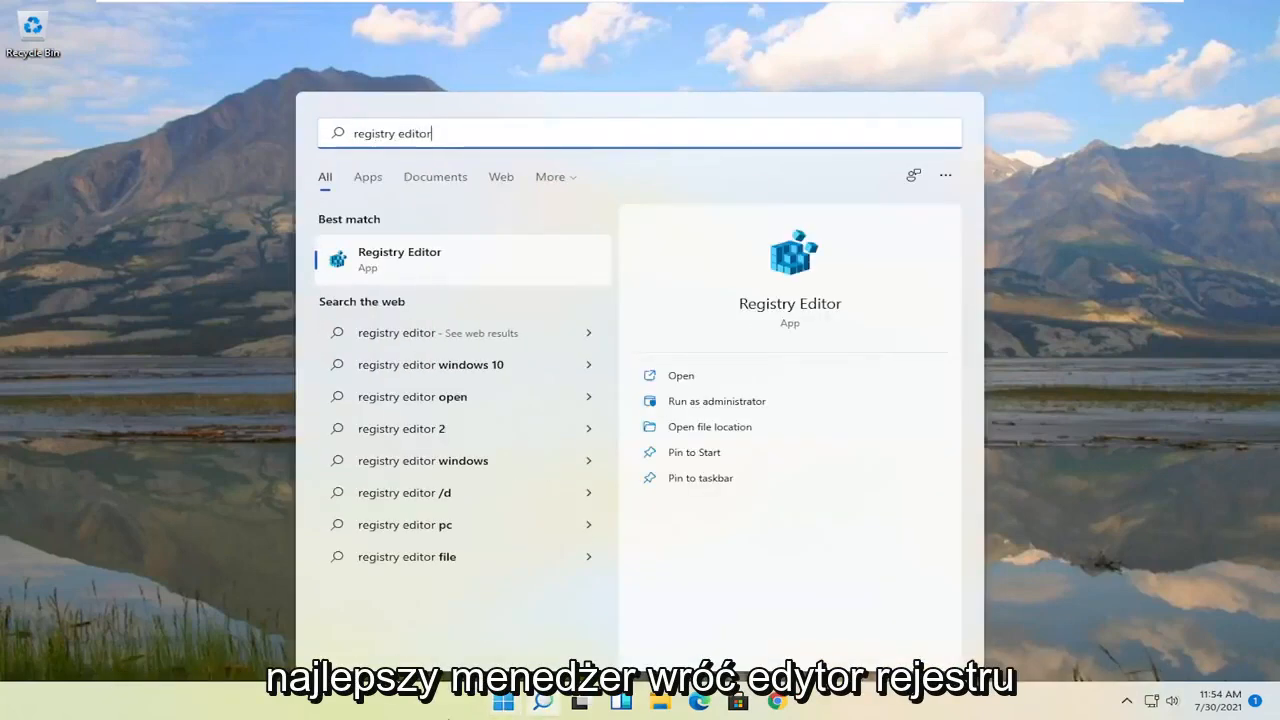
{"action": "right_click", "coordinate": [366, 262]}
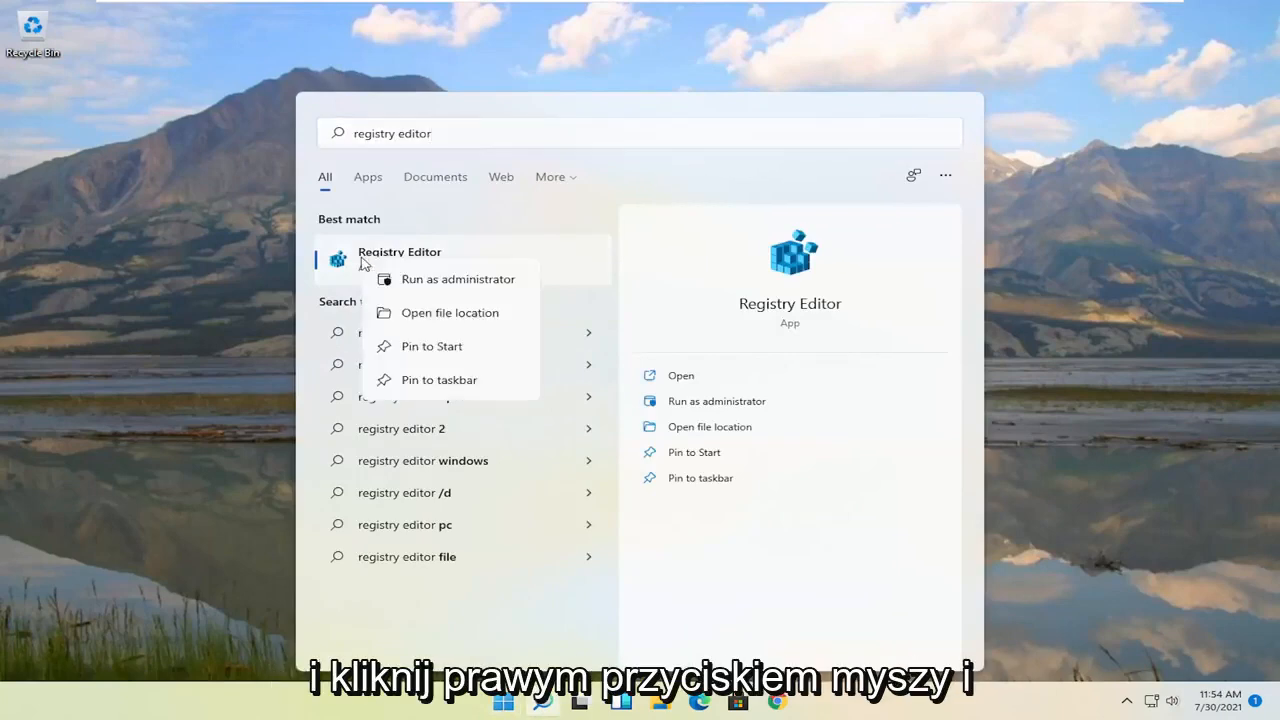
{"action": "left_click", "coordinate": [463, 286]}
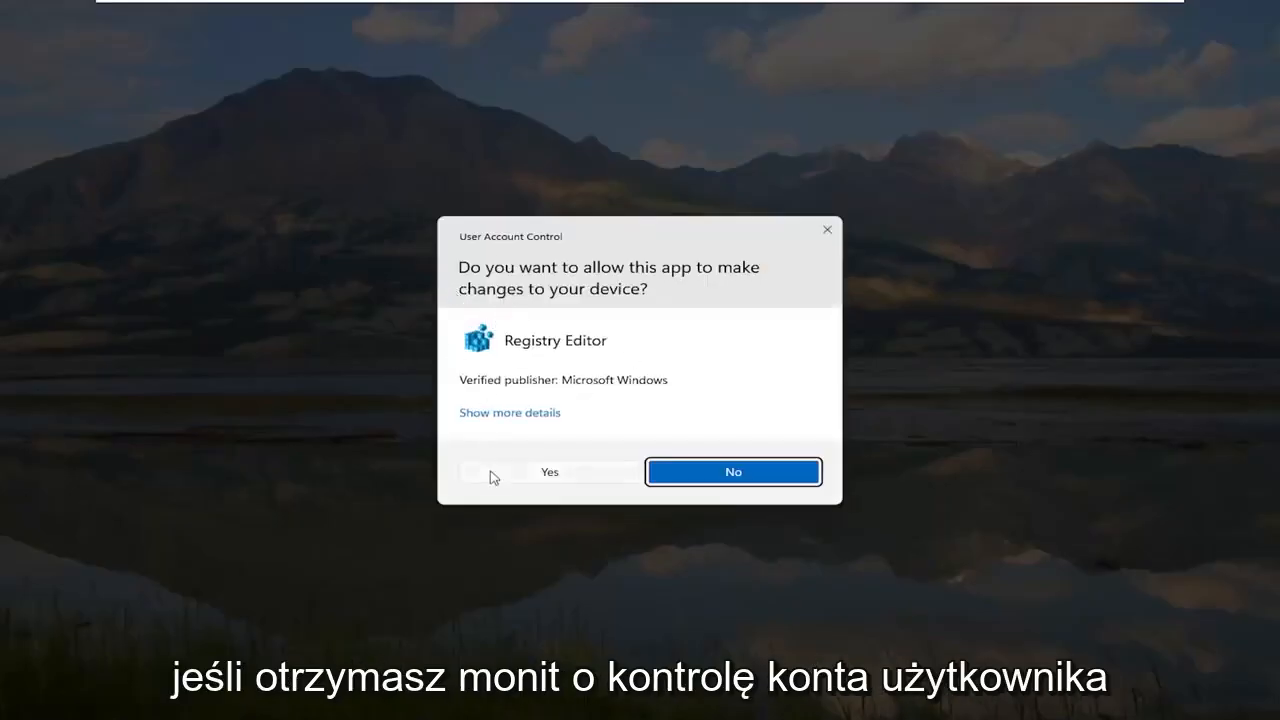
{"action": "left_click", "coordinate": [558, 474]}
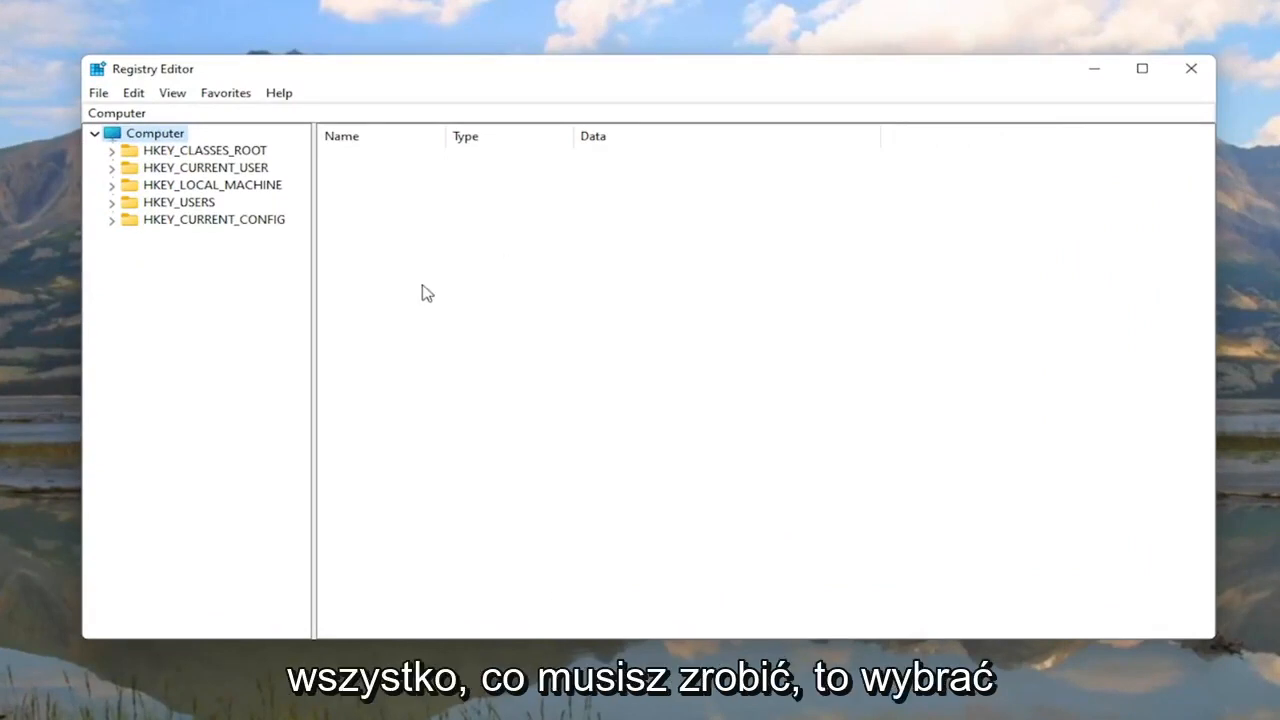
{"action": "left_click", "coordinate": [98, 93]}
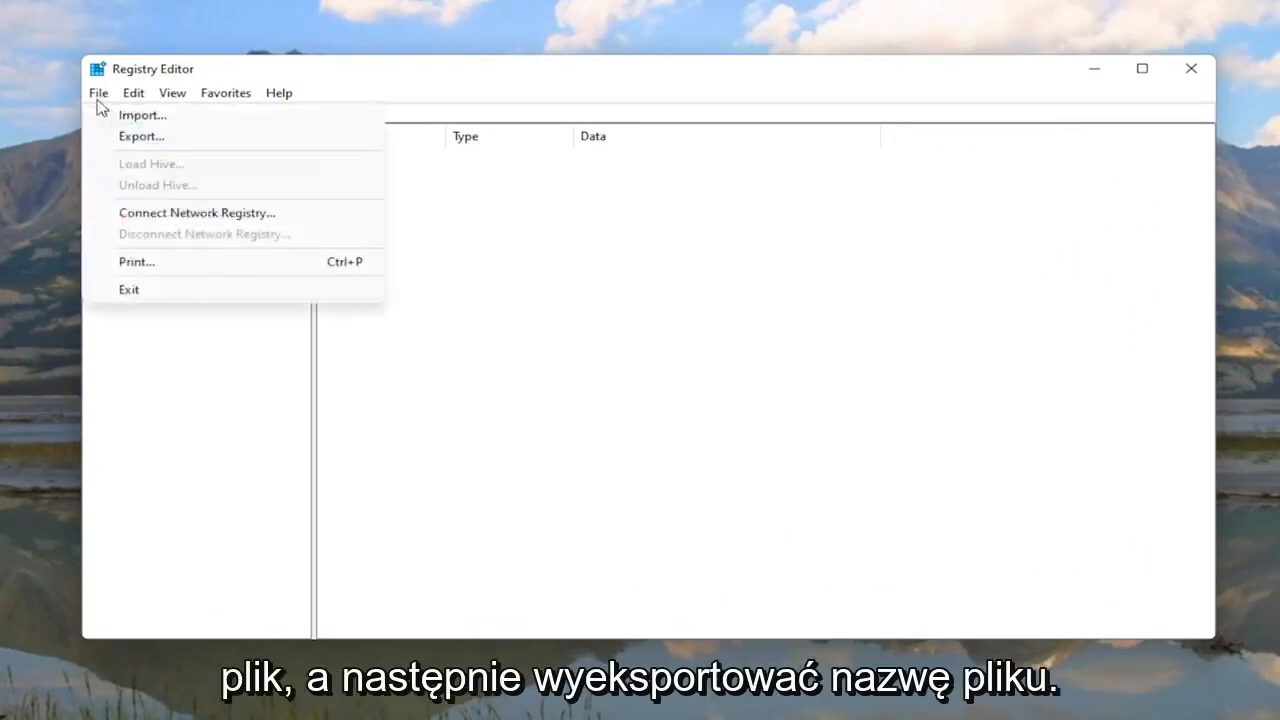
{"action": "left_click", "coordinate": [113, 136]}
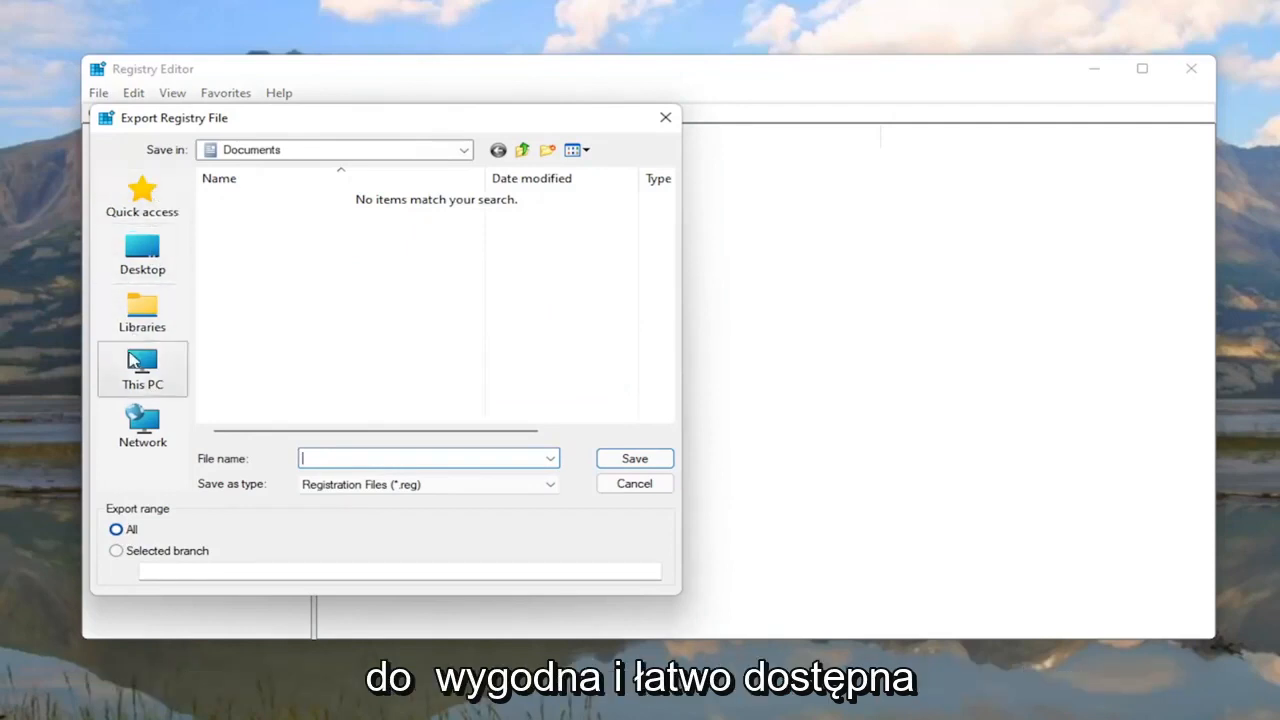
{"action": "left_click", "coordinate": [135, 253]}
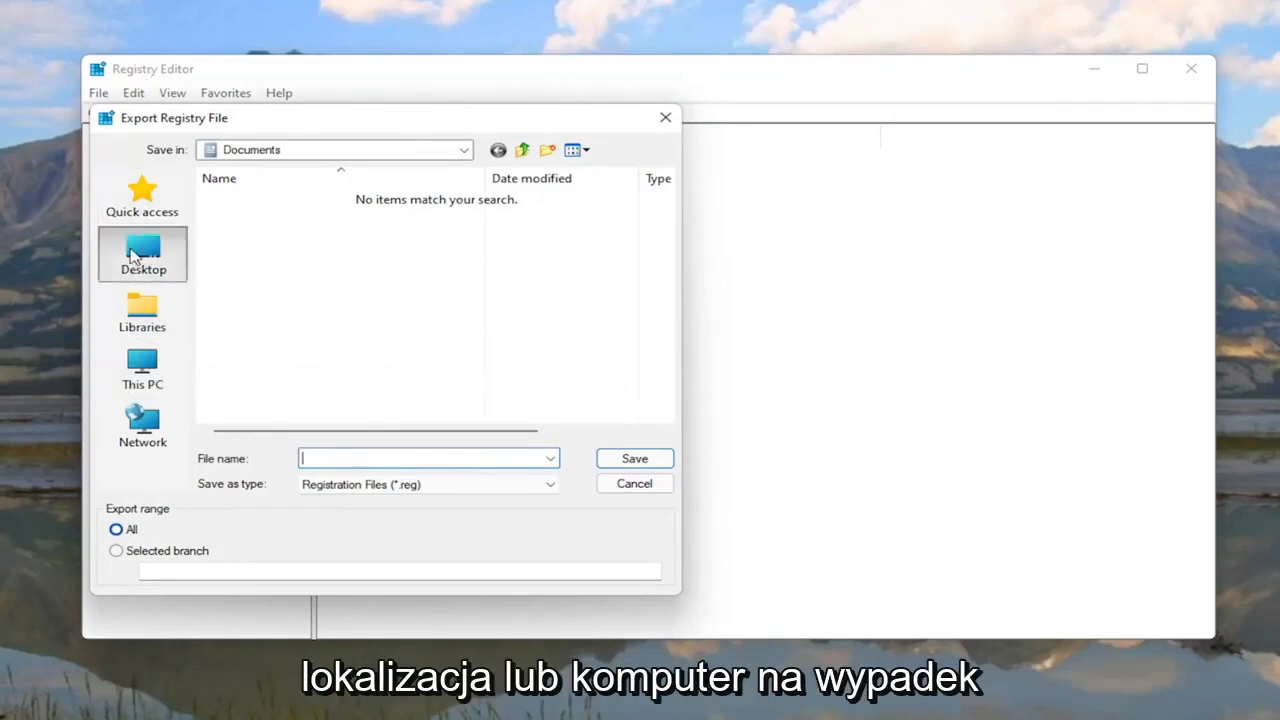
{"action": "left_click", "coordinate": [630, 486]}
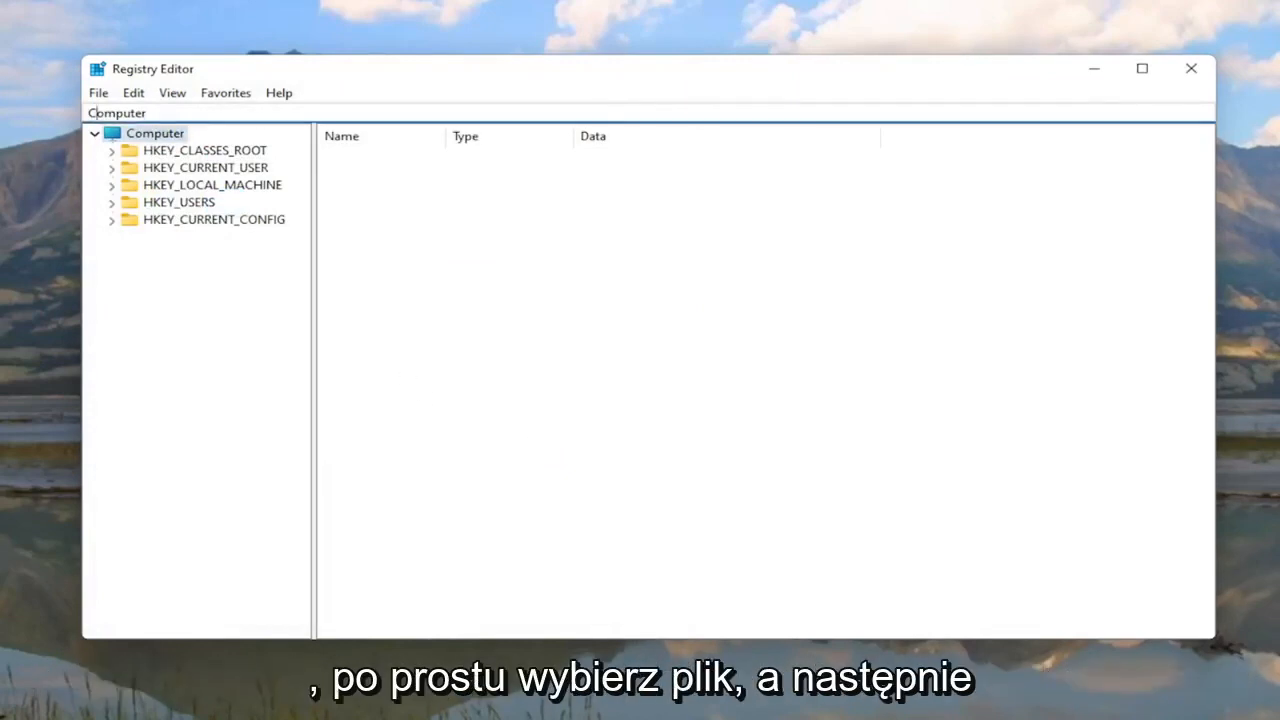
{"action": "left_click", "coordinate": [98, 92]}
{"action": "left_click", "coordinate": [125, 114]}
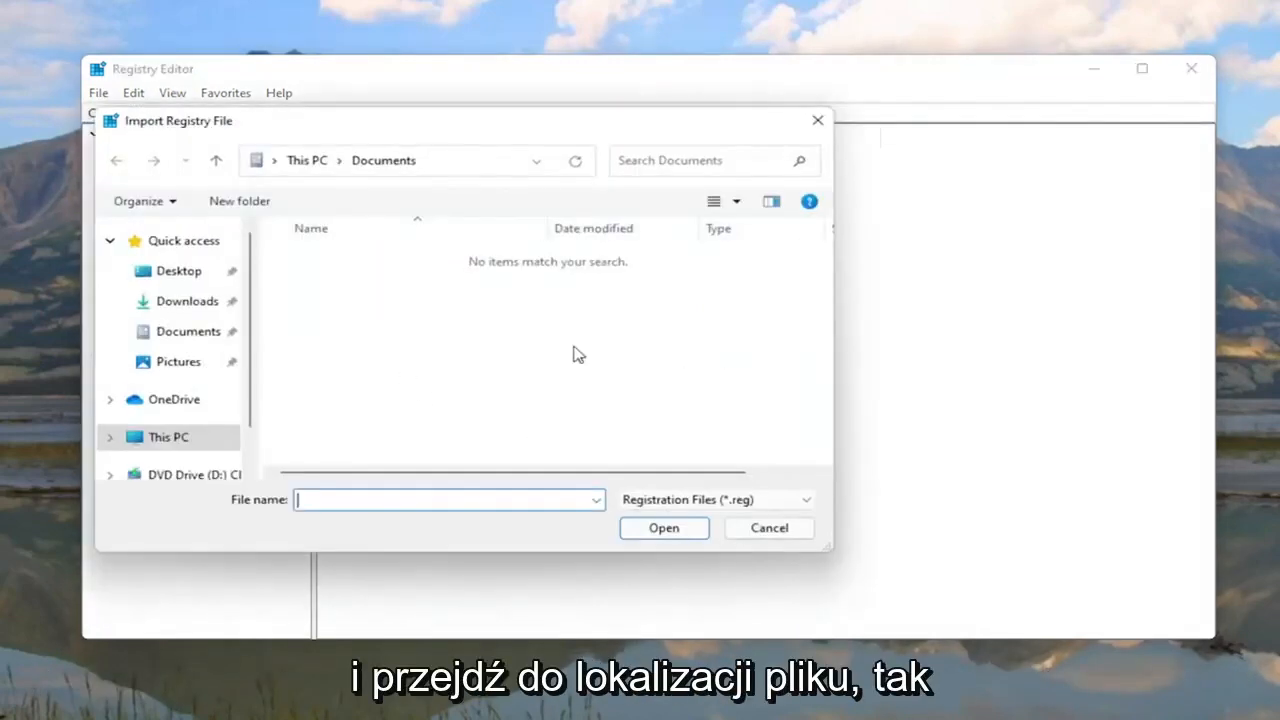
{"action": "left_click", "coordinate": [140, 274]}
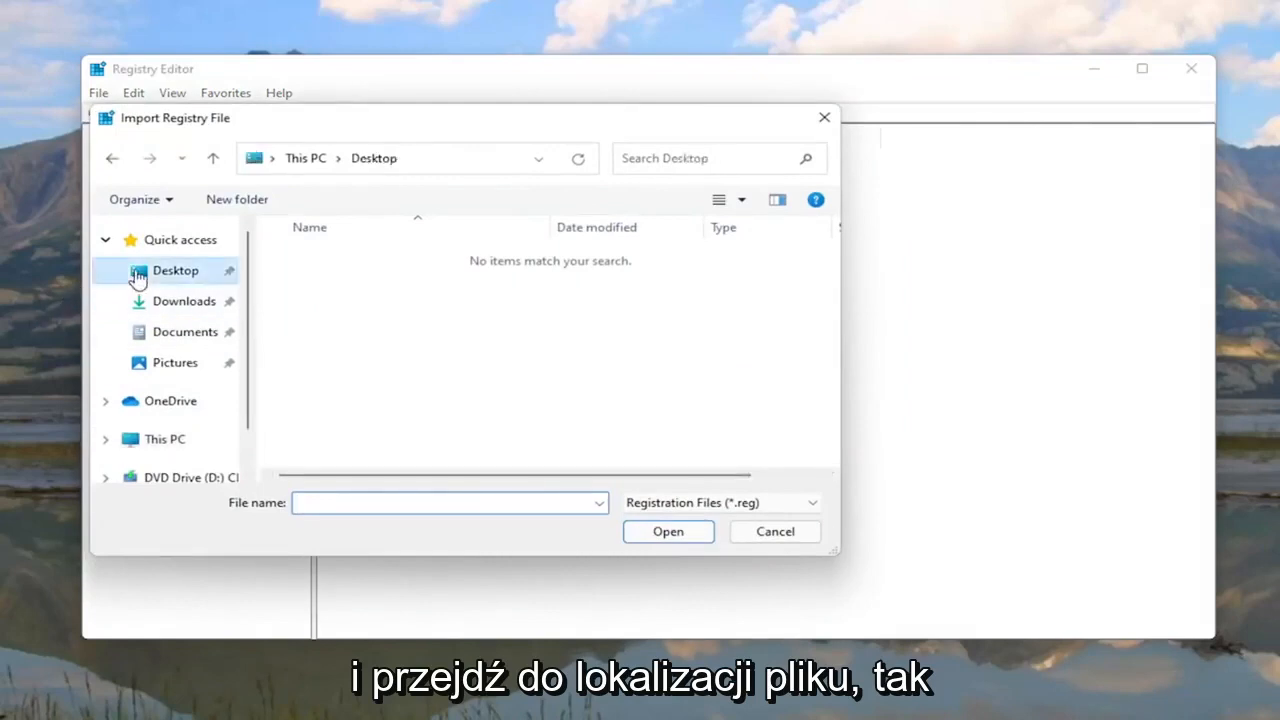
{"action": "left_click", "coordinate": [784, 537]}
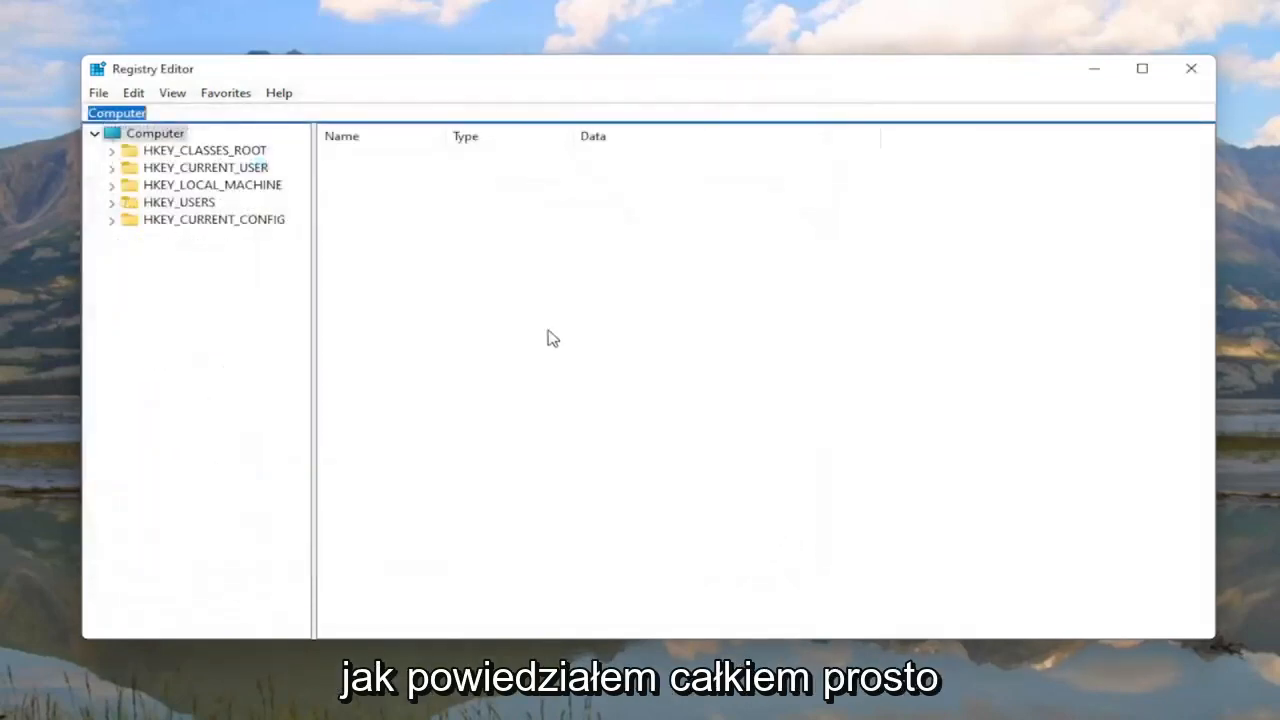
{"action": "left_click", "coordinate": [245, 386]}
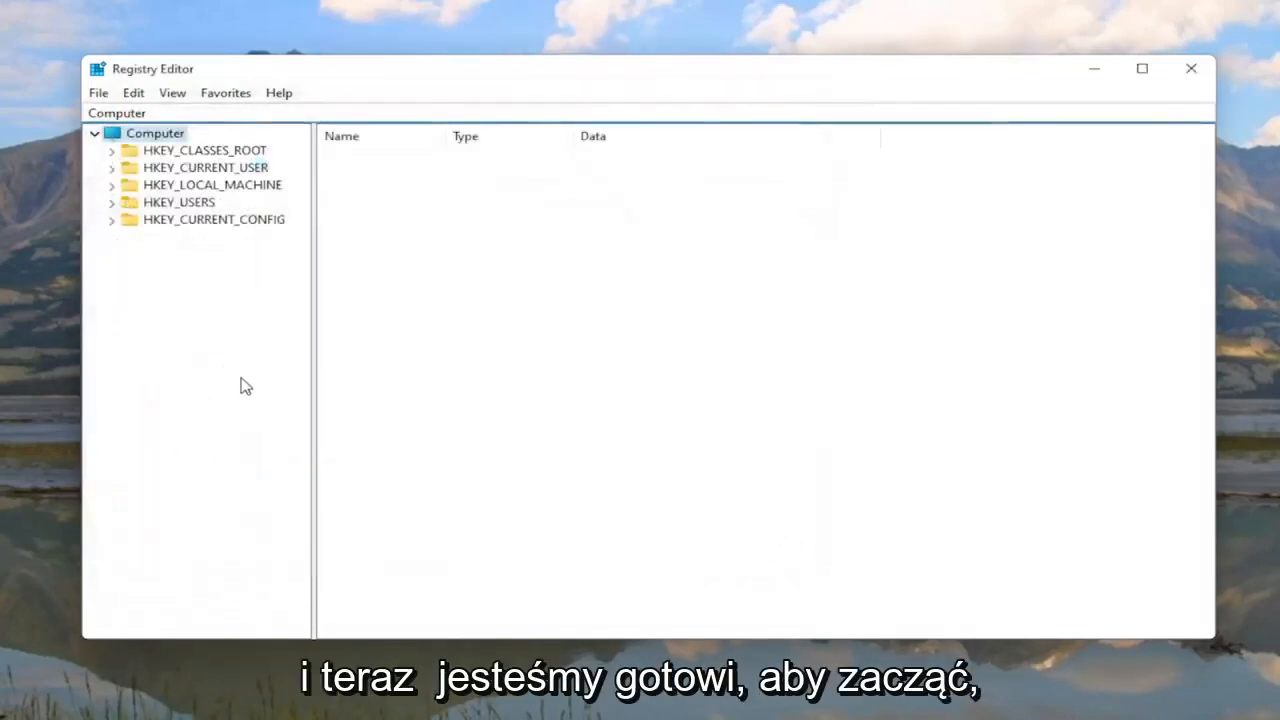
Step: Expand HKEY_LOCAL_MACHINE > SYSTEM > ControlSet001 > Services and select the Ndu key
{"action": "double_click", "coordinate": [215, 190]}
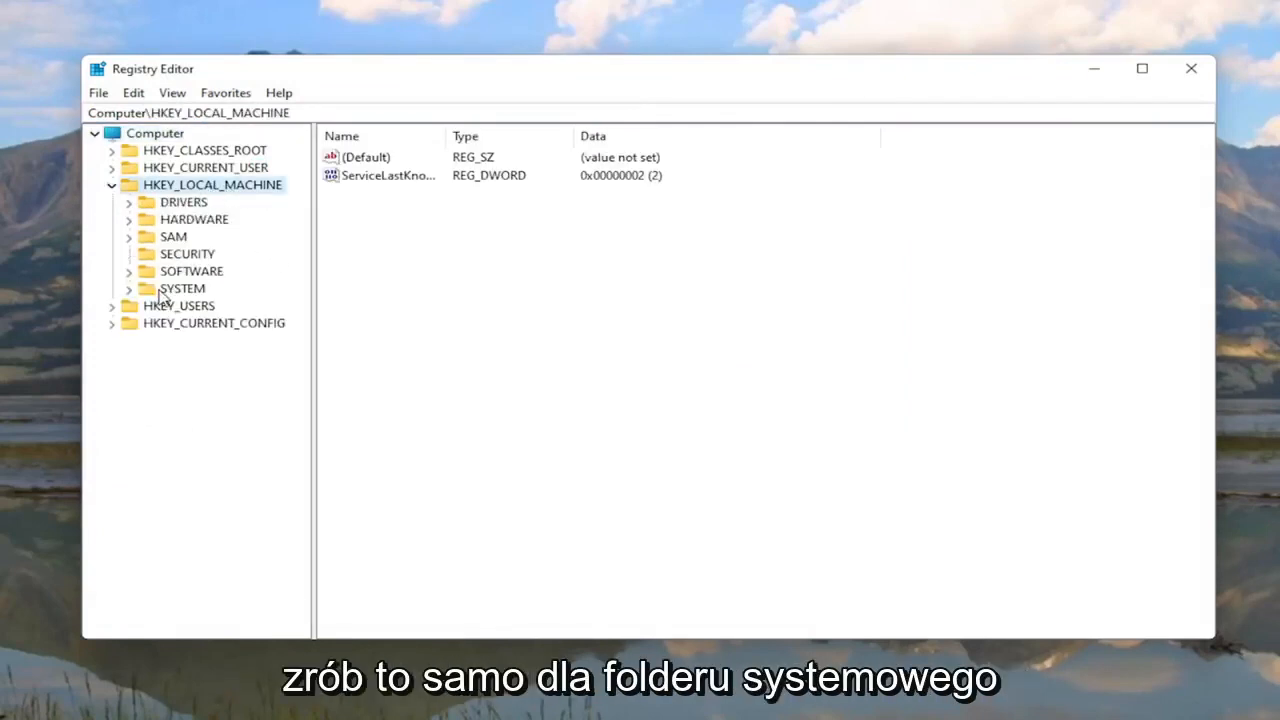
{"action": "double_click", "coordinate": [170, 289]}
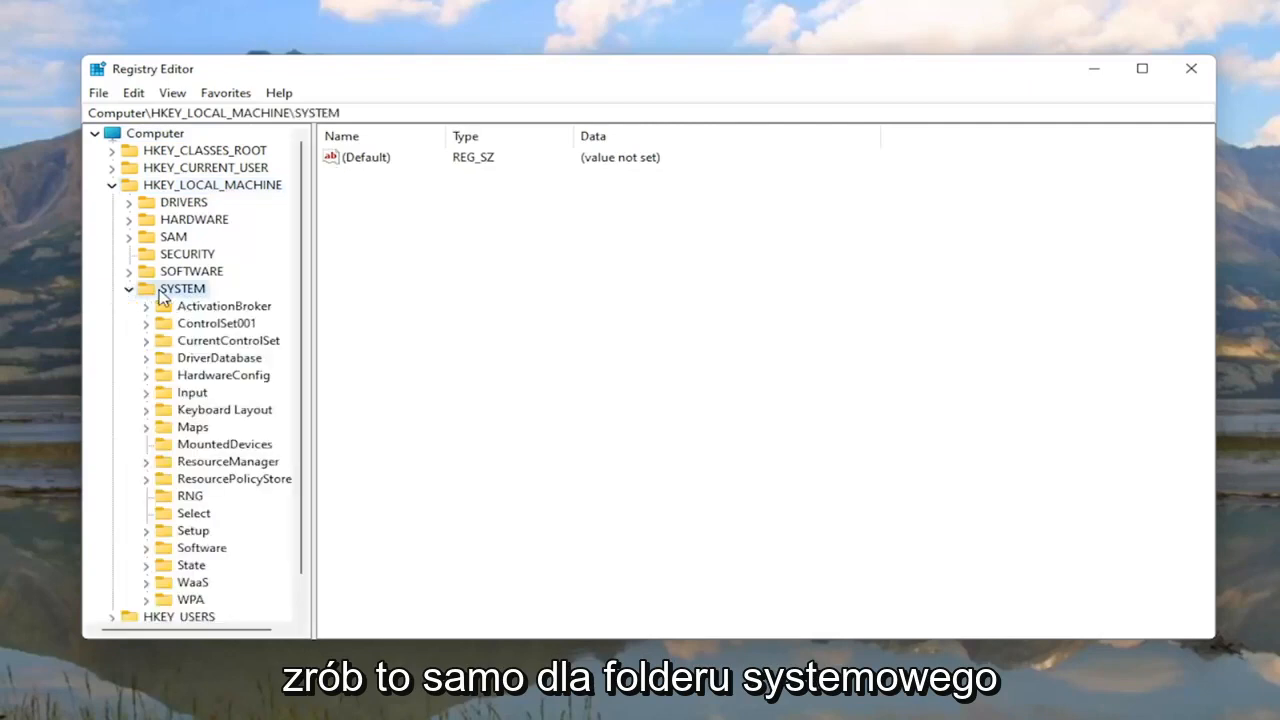
{"action": "double_click", "coordinate": [218, 326]}
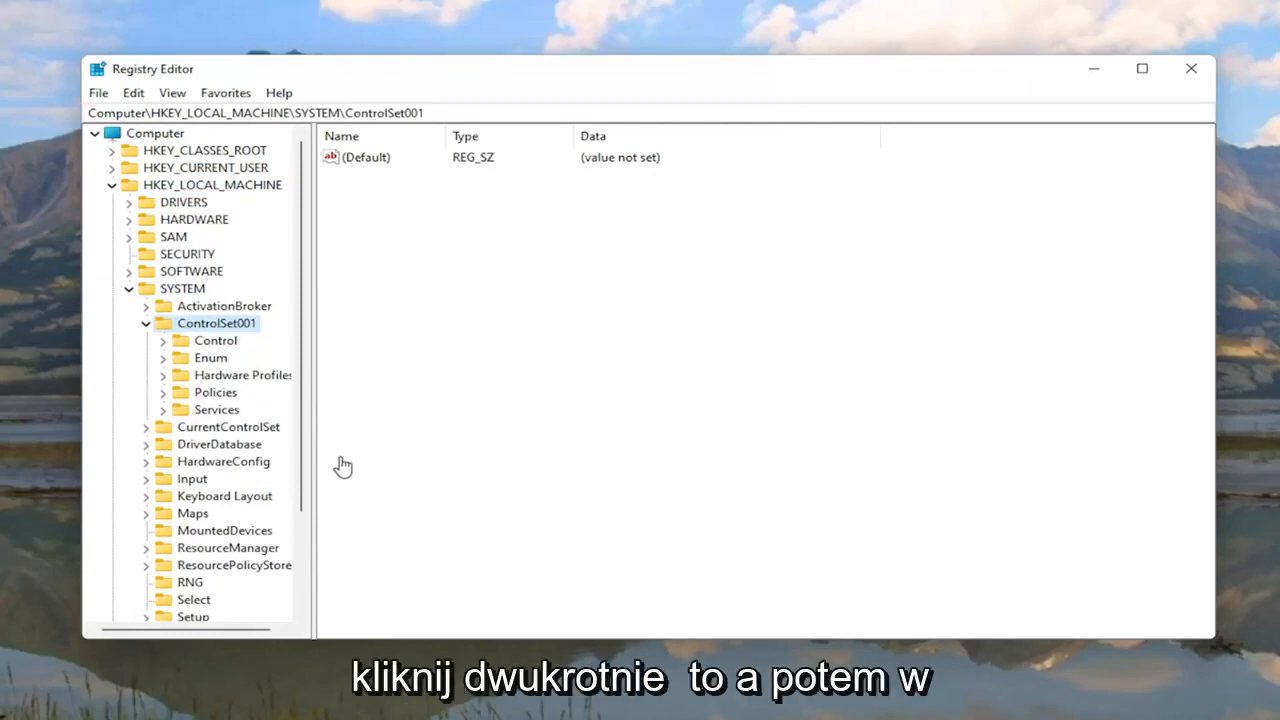
{"action": "left_click", "coordinate": [210, 411]}
{"action": "double_click", "coordinate": [207, 412]}
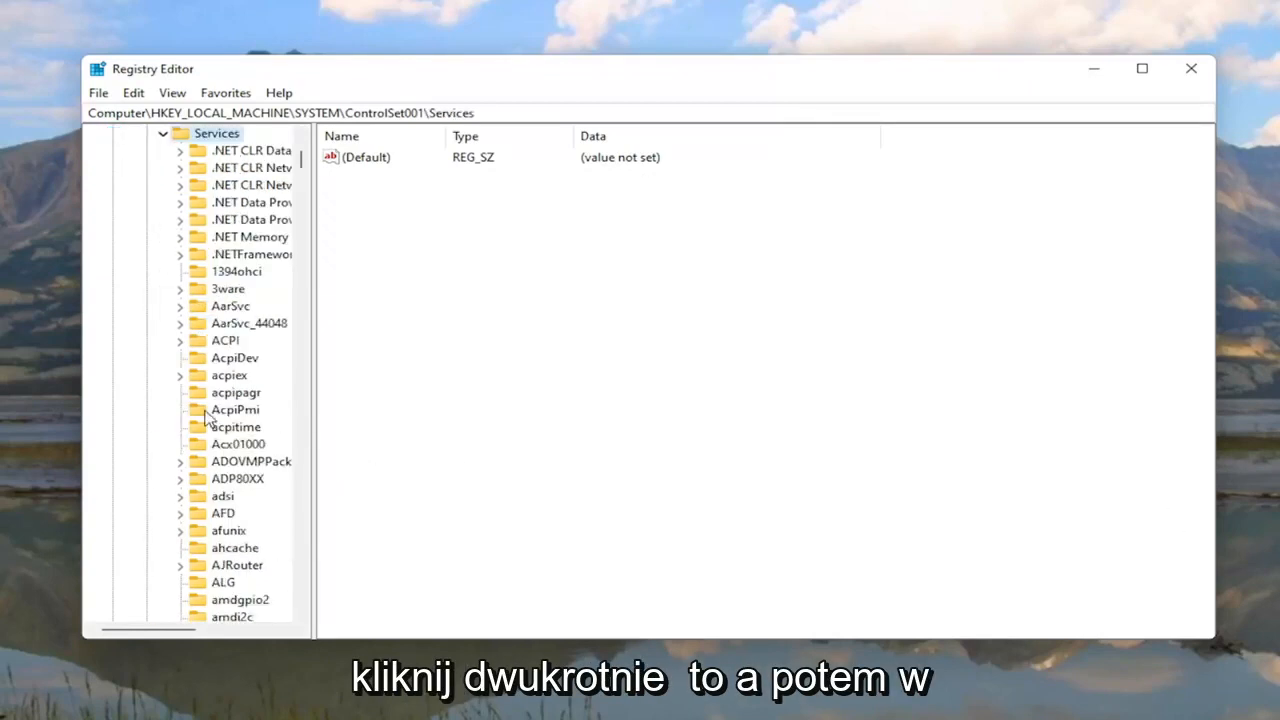
{"action": "scroll", "coordinate": [207, 416], "scroll_direction": "down", "scroll_amount": 12}
{"action": "scroll", "coordinate": [207, 416], "scroll_direction": "down", "scroll_amount": 20}
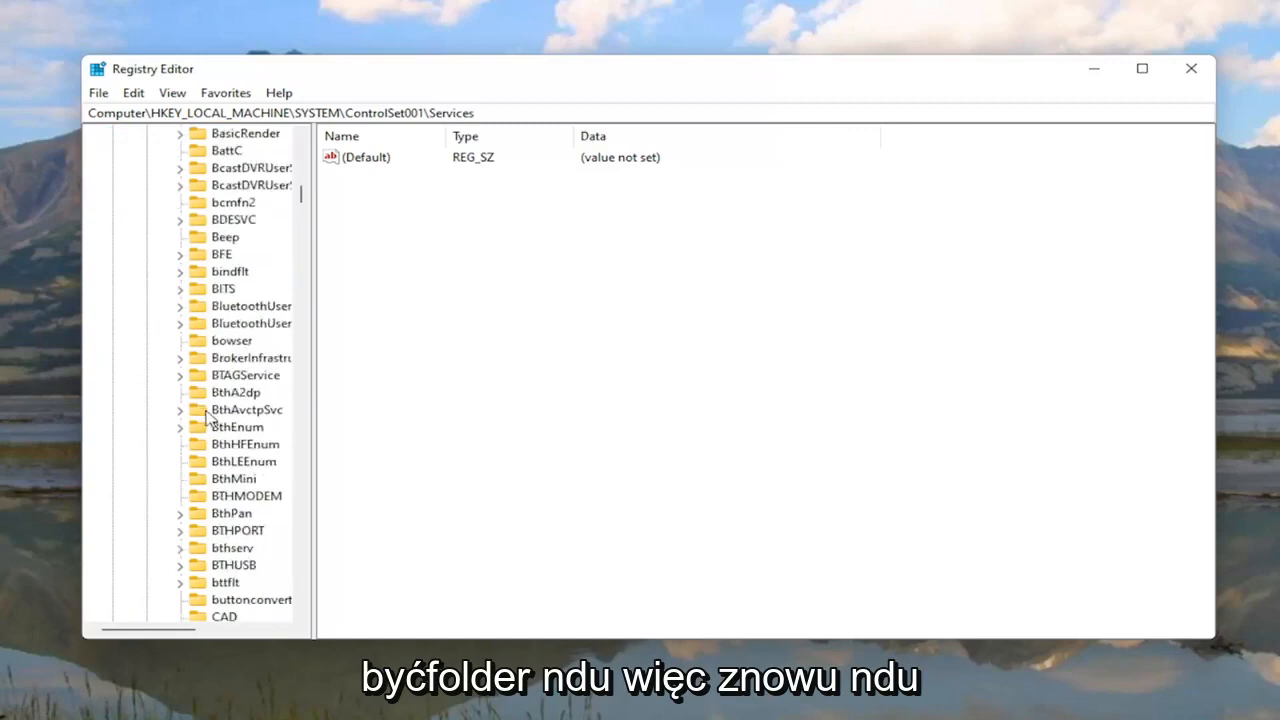
{"action": "scroll", "coordinate": [212, 416], "scroll_direction": "down", "scroll_amount": 20}
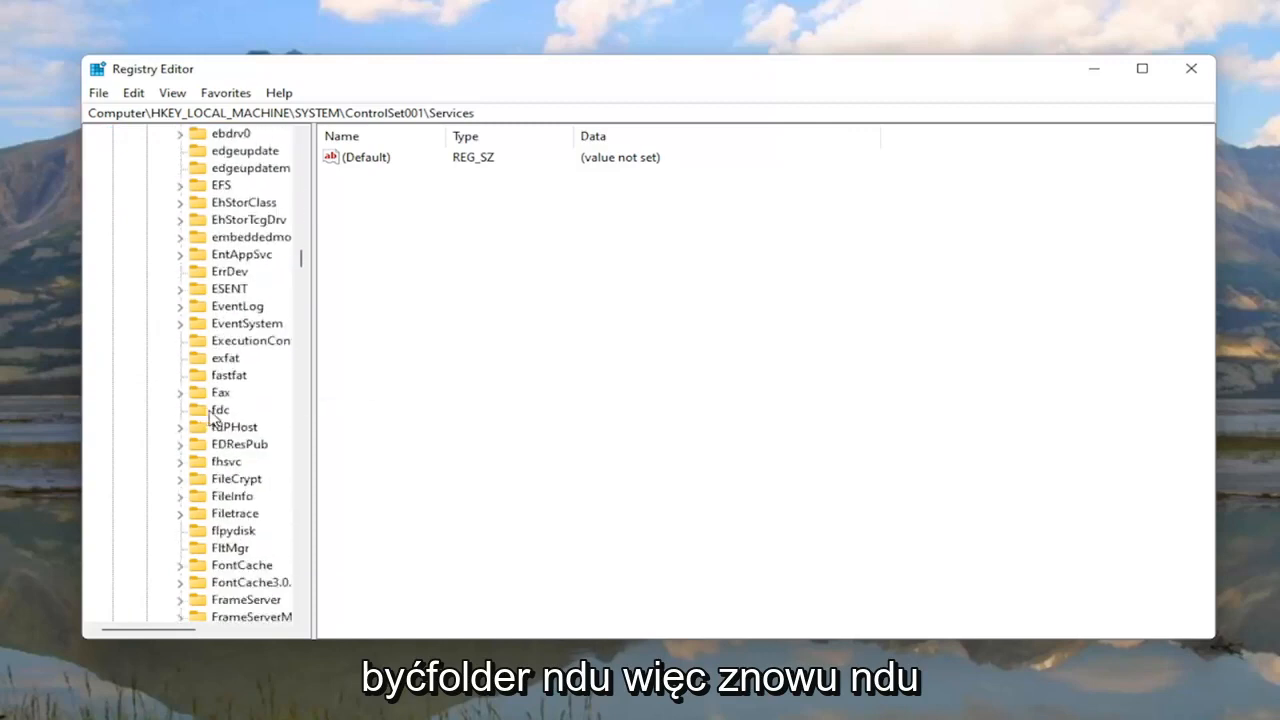
{"action": "scroll", "coordinate": [220, 500], "scroll_direction": "down", "scroll_amount": 20}
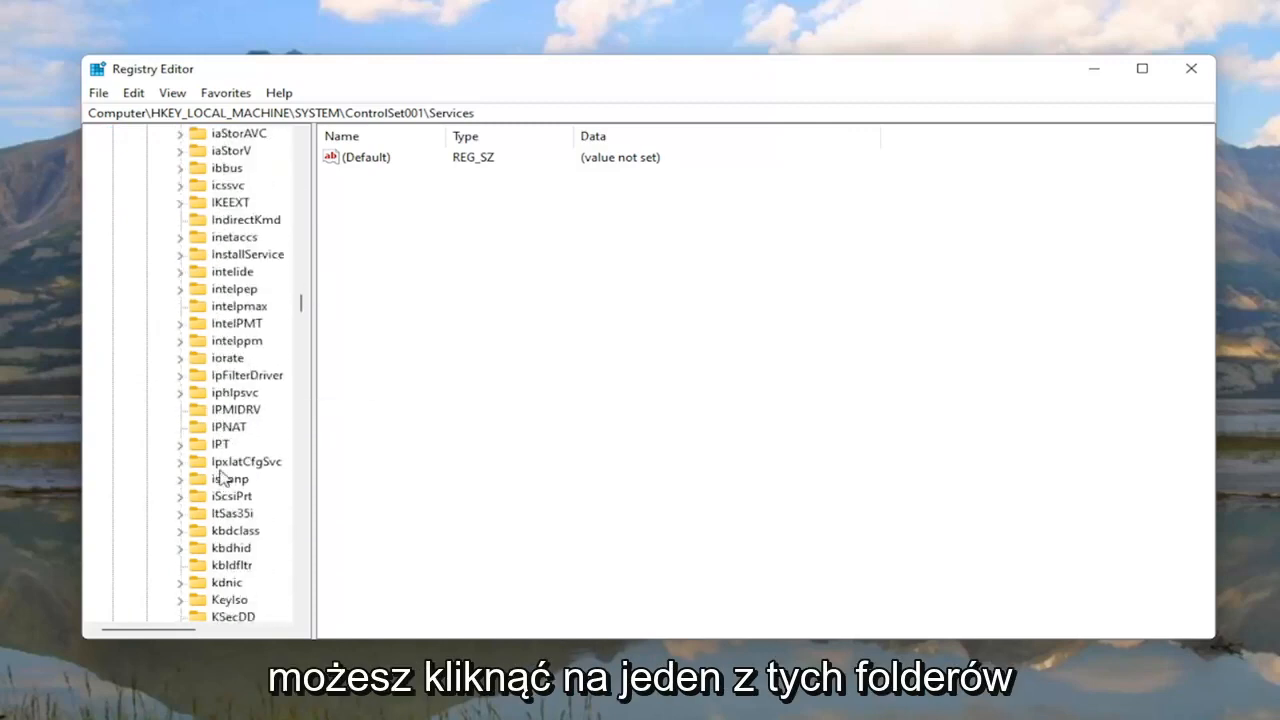
{"action": "scroll", "coordinate": [224, 484], "scroll_direction": "down", "scroll_amount": 15}
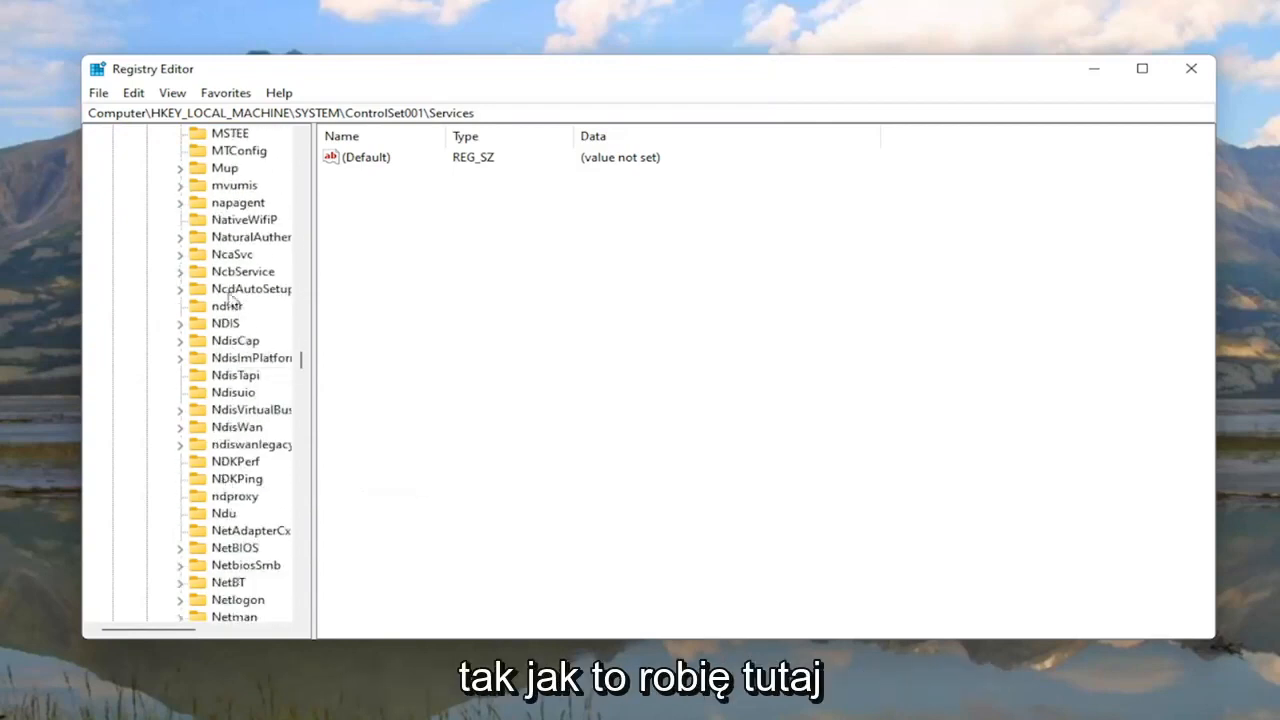
{"action": "left_click", "coordinate": [224, 515]}
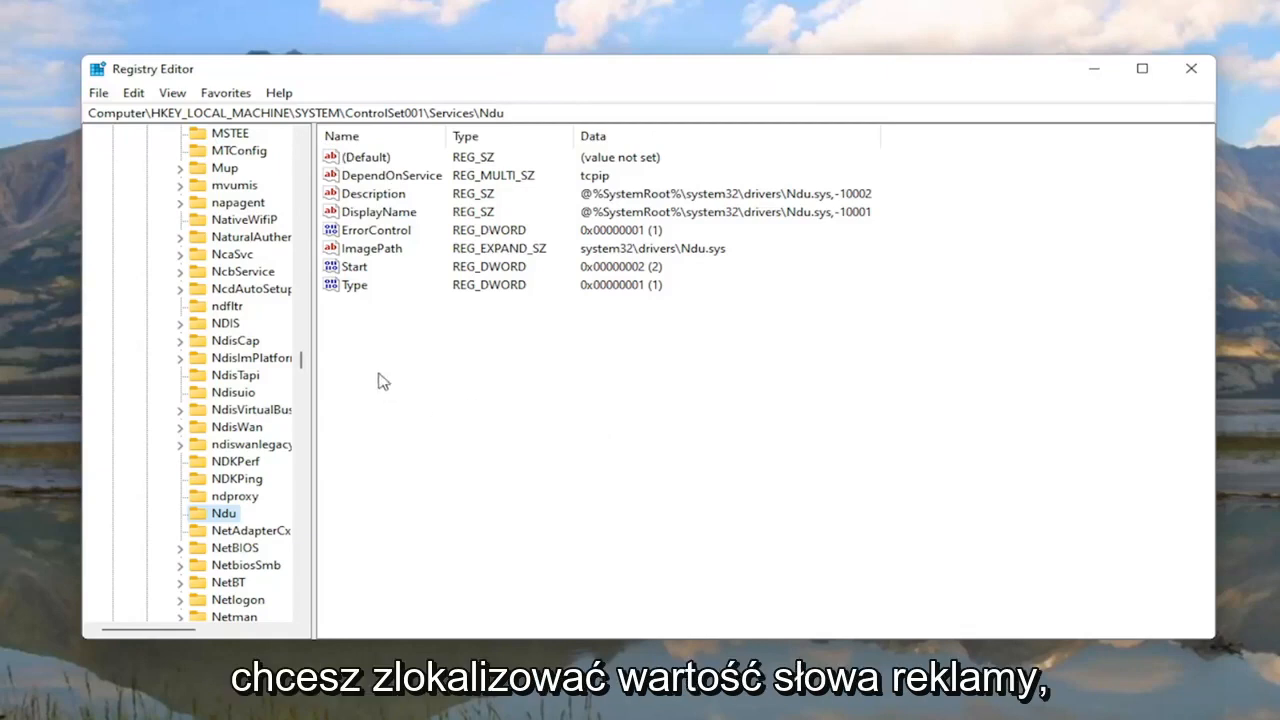
Step: Change the Ndu Start value data from 2 to 4 and confirm with OK
{"action": "left_click", "coordinate": [345, 268]}
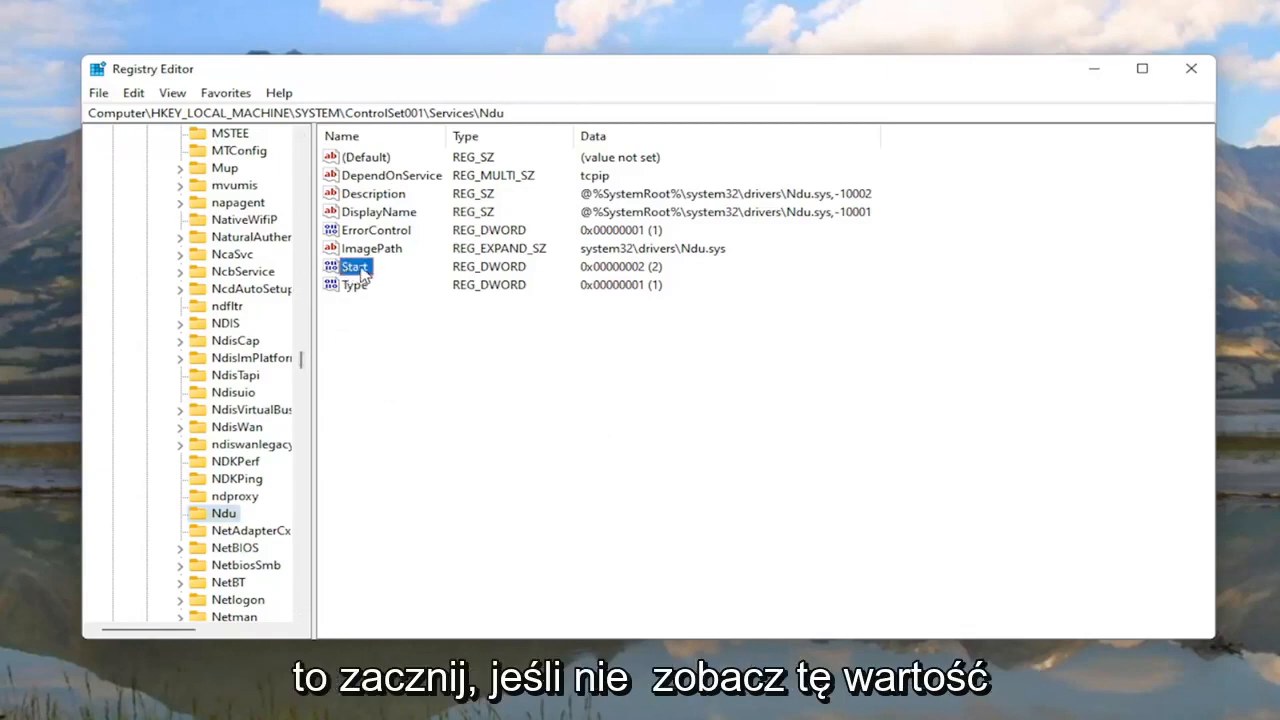
{"action": "right_click", "coordinate": [402, 351]}
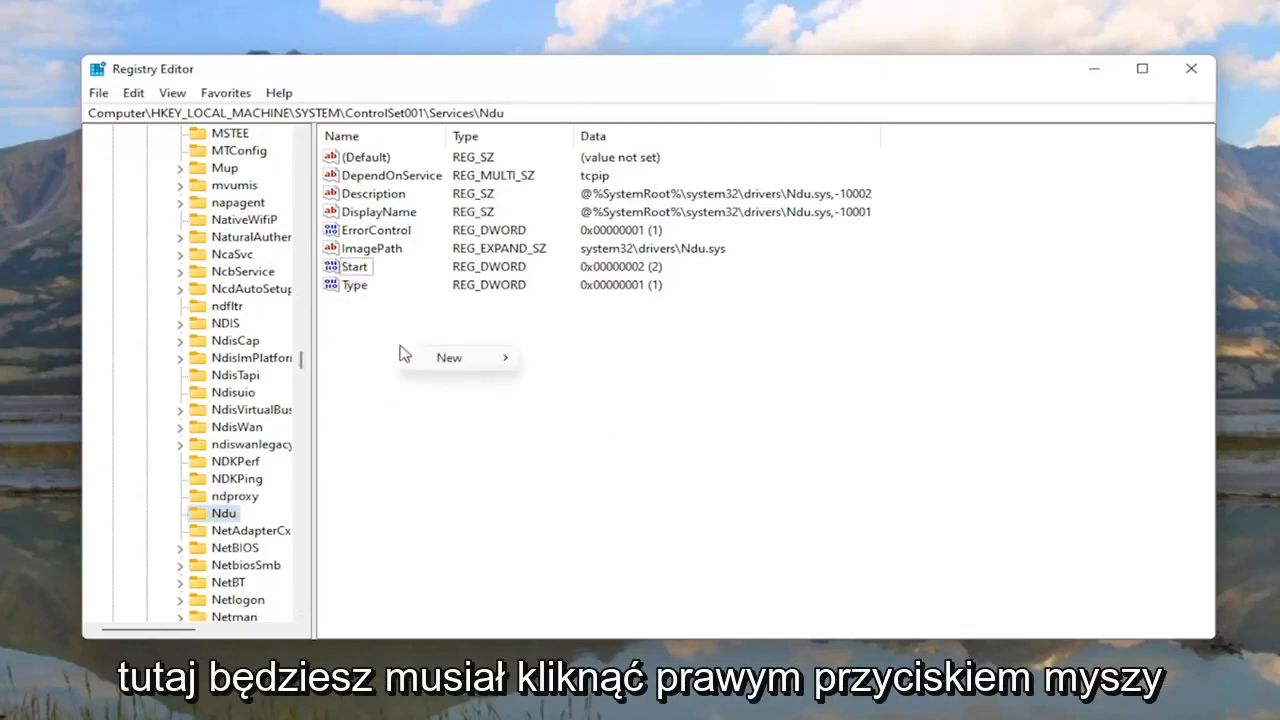
{"action": "mouse_move", "coordinate": [458, 362]}
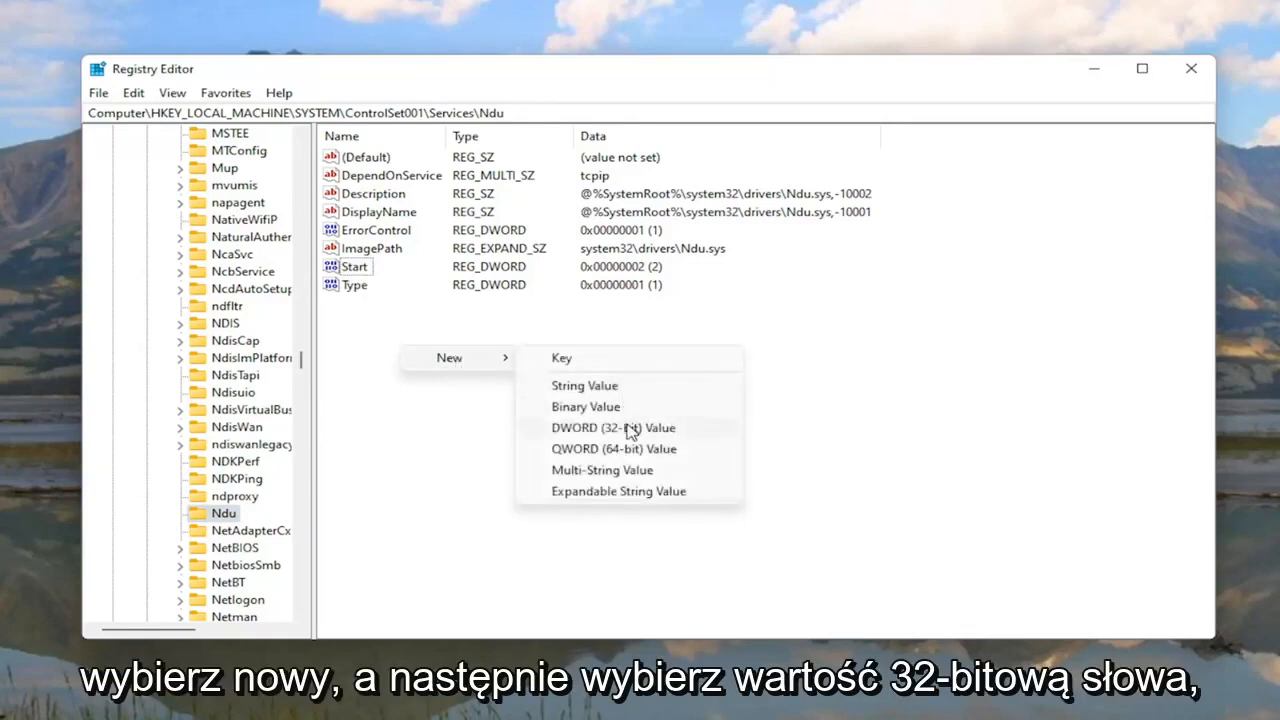
{"action": "left_click", "coordinate": [355, 350]}
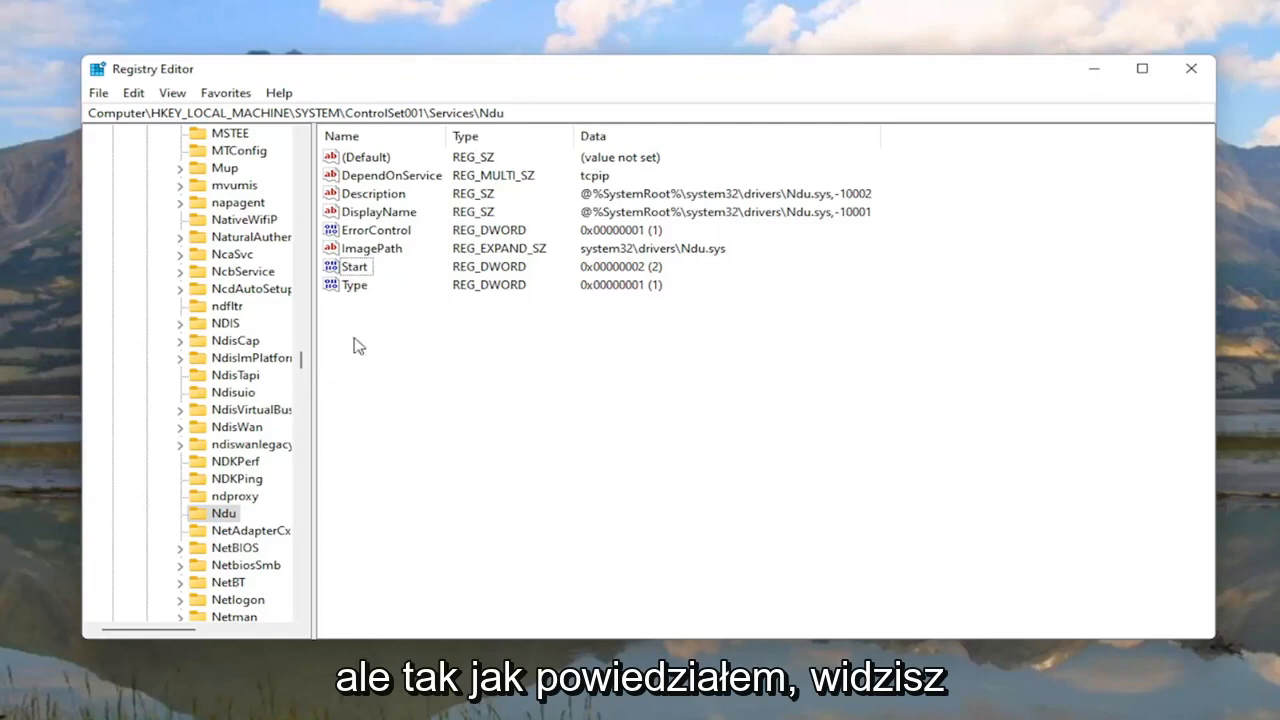
{"action": "double_click", "coordinate": [357, 270]}
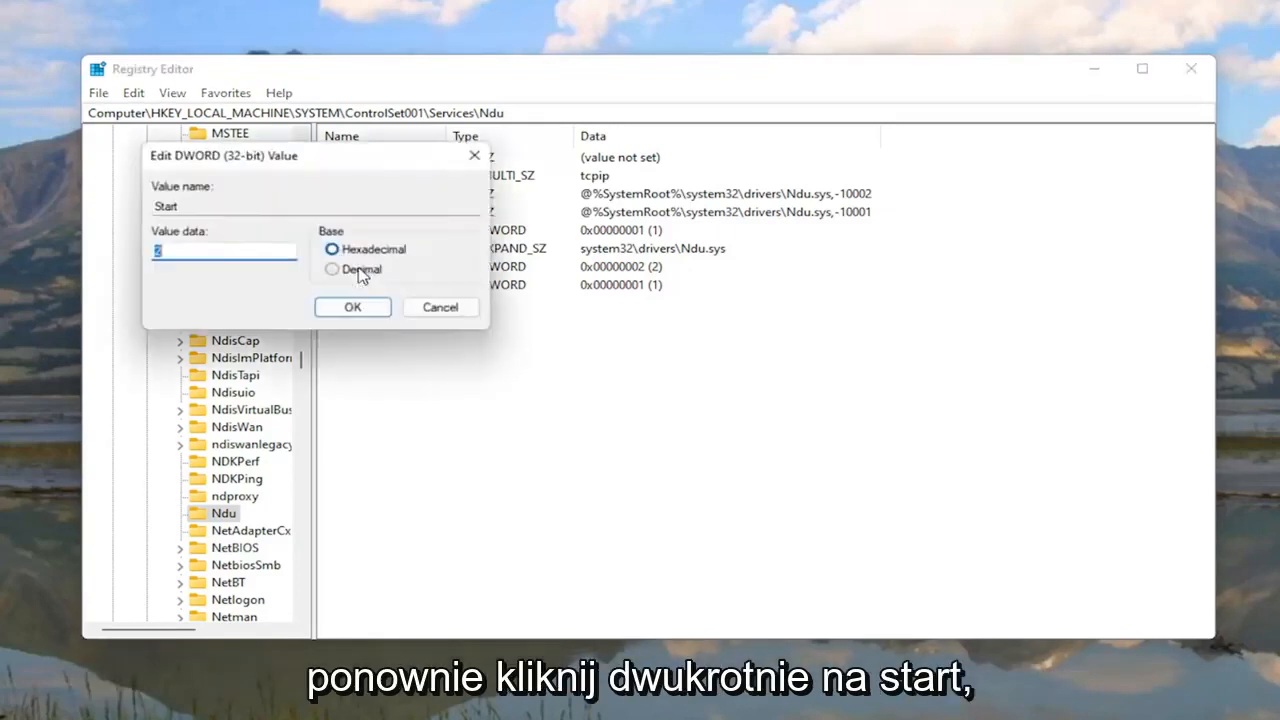
{"action": "left_click_drag", "start_coordinate": [364, 165], "coordinate": [660, 250]}
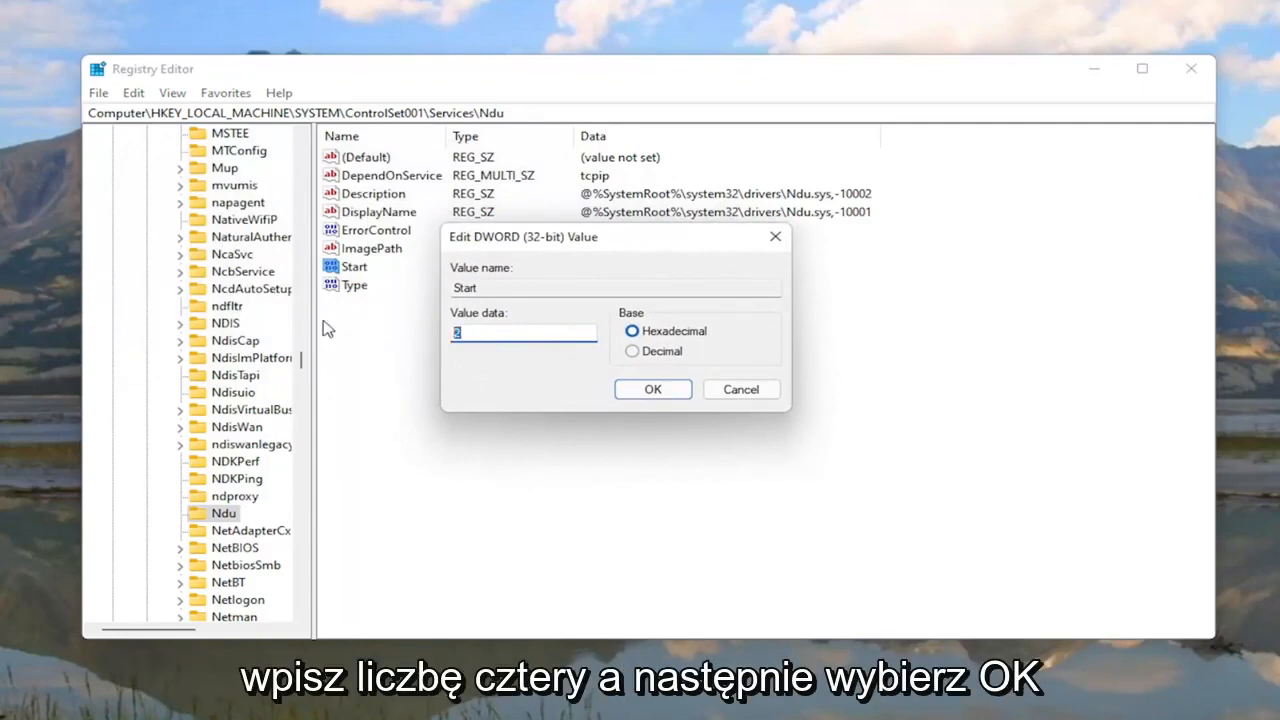
{"action": "type", "text": "4"}
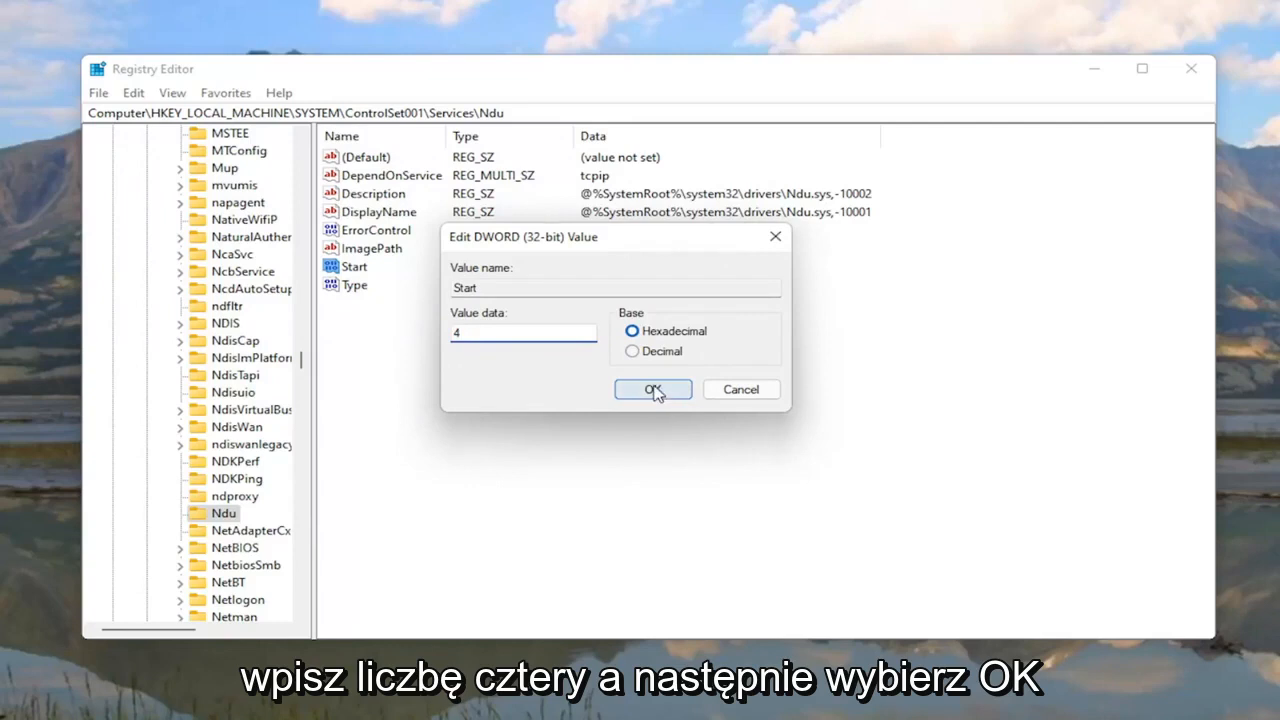
{"action": "left_click", "coordinate": [653, 390]}
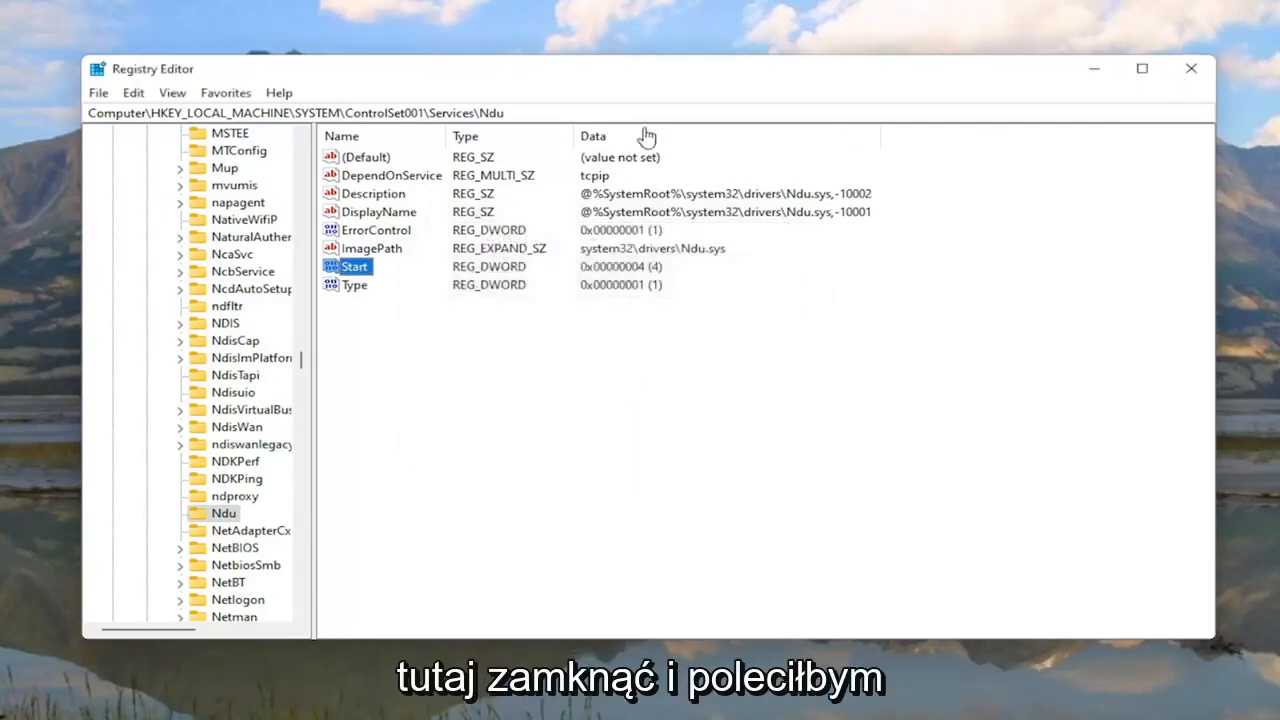
Step: Collapse the registry tree back to HKEY_LOCAL_MACHINE and close Registry Editor
{"action": "scroll", "coordinate": [303, 345], "scroll_direction": "up", "scroll_amount": 3}
{"action": "scroll", "coordinate": [305, 330], "scroll_direction": "up", "scroll_amount": 20}
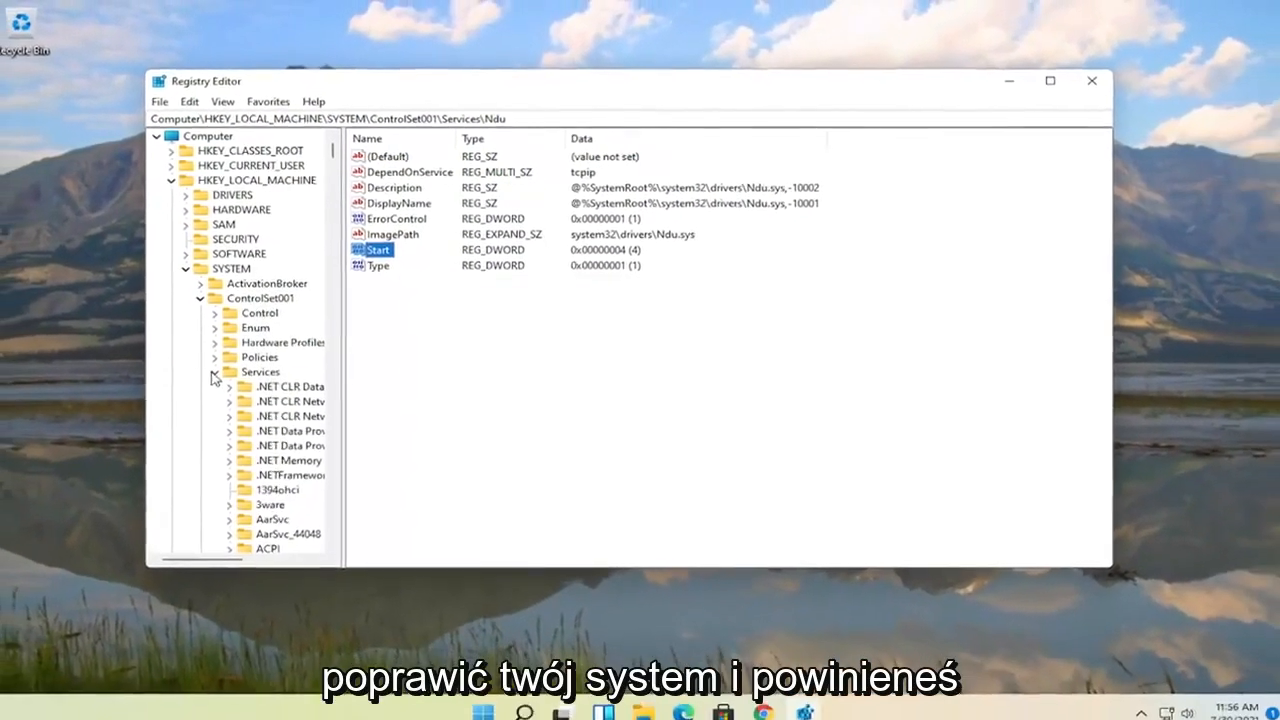
{"action": "left_click", "coordinate": [214, 372]}
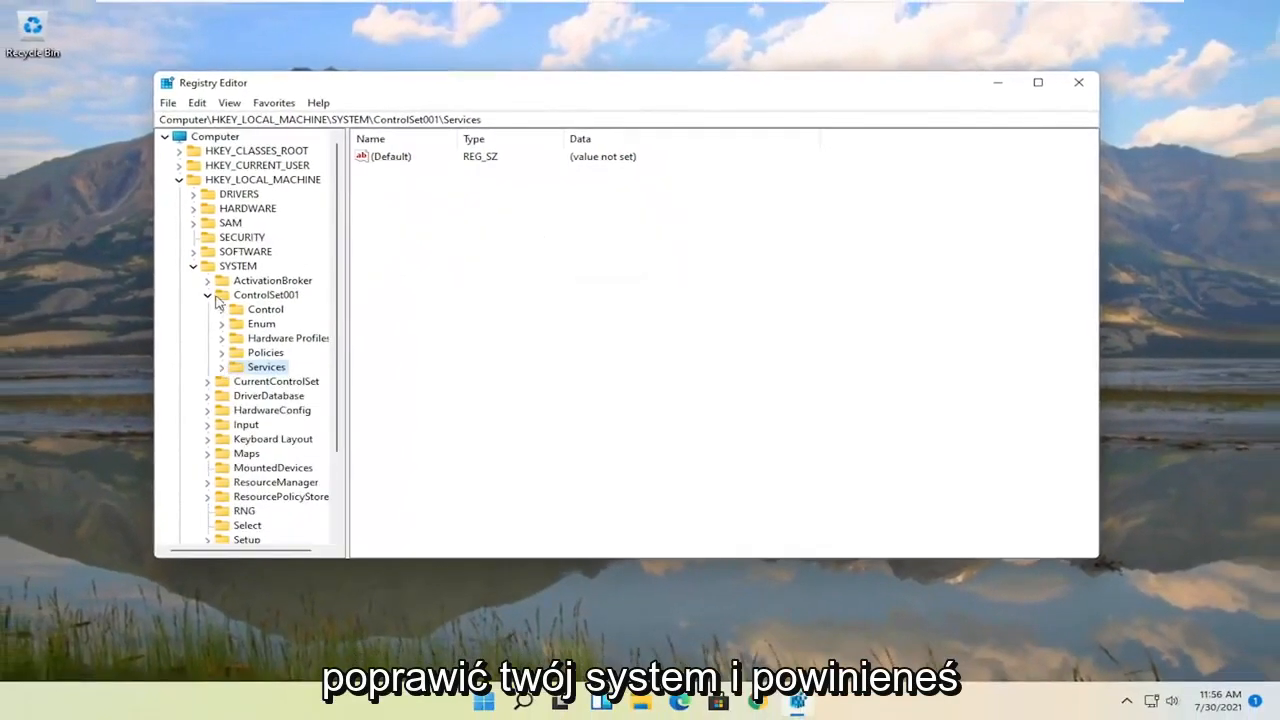
{"action": "left_click", "coordinate": [200, 298]}
{"action": "left_click", "coordinate": [185, 268]}
{"action": "left_click", "coordinate": [171, 180]}
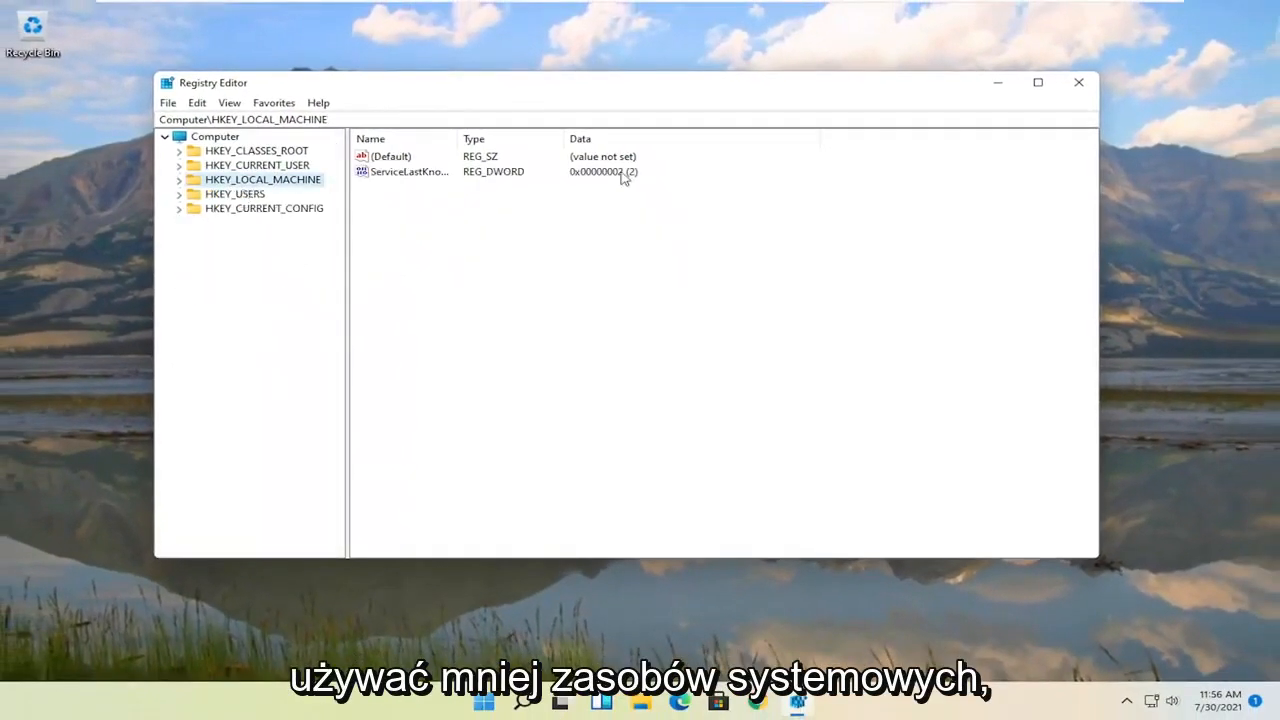
{"action": "left_click", "coordinate": [1079, 84]}
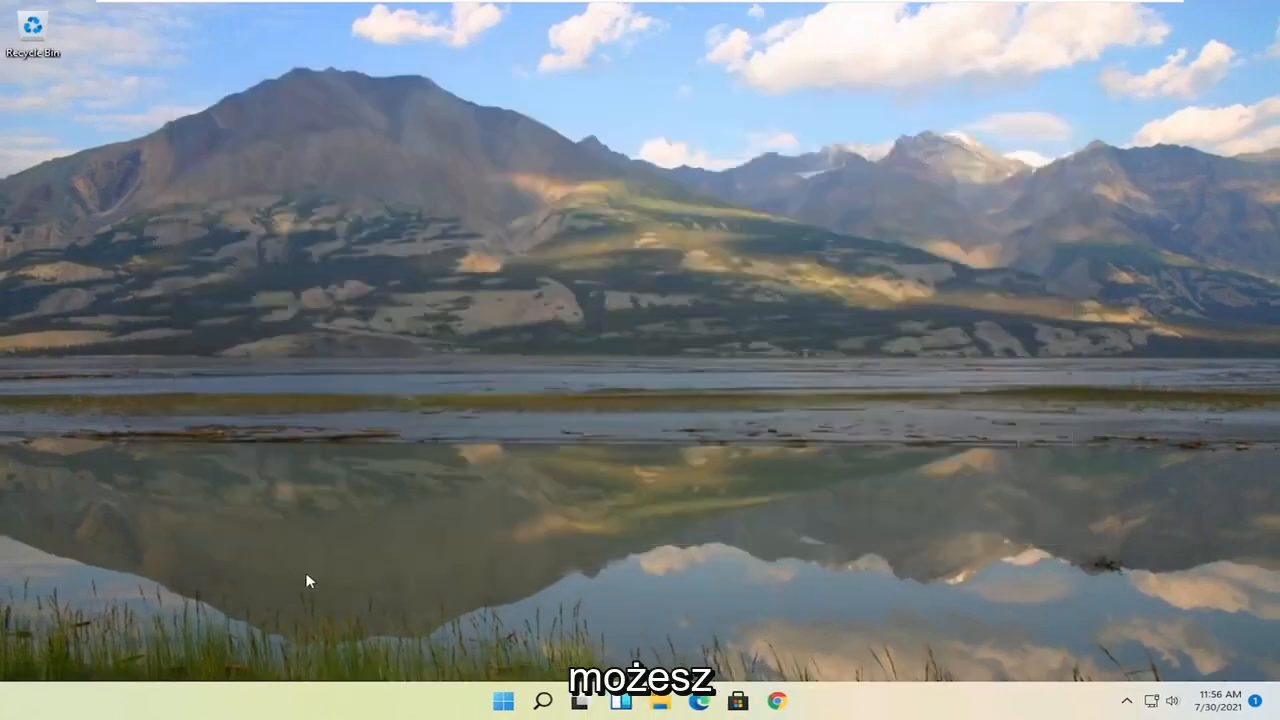
Step: Search Windows for 'services' and open the Services app
{"action": "left_click", "coordinate": [538, 704]}
{"action": "type", "text": "services"}
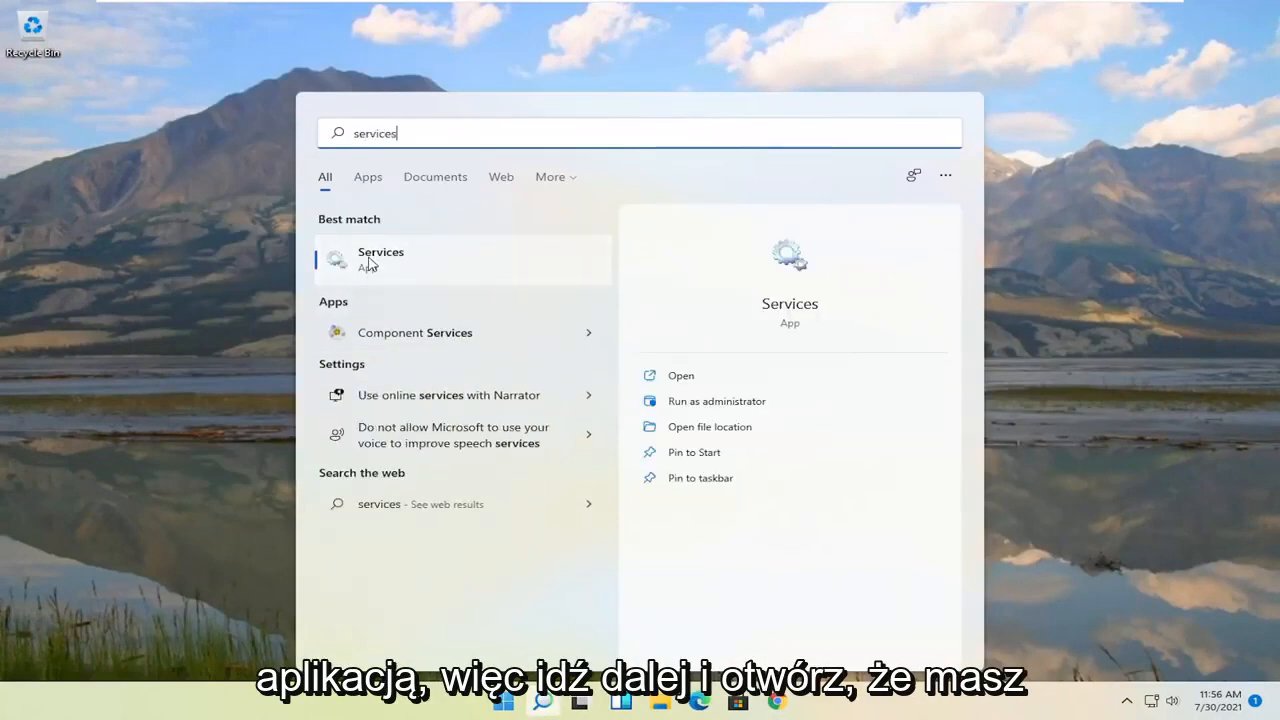
{"action": "left_click", "coordinate": [369, 262]}
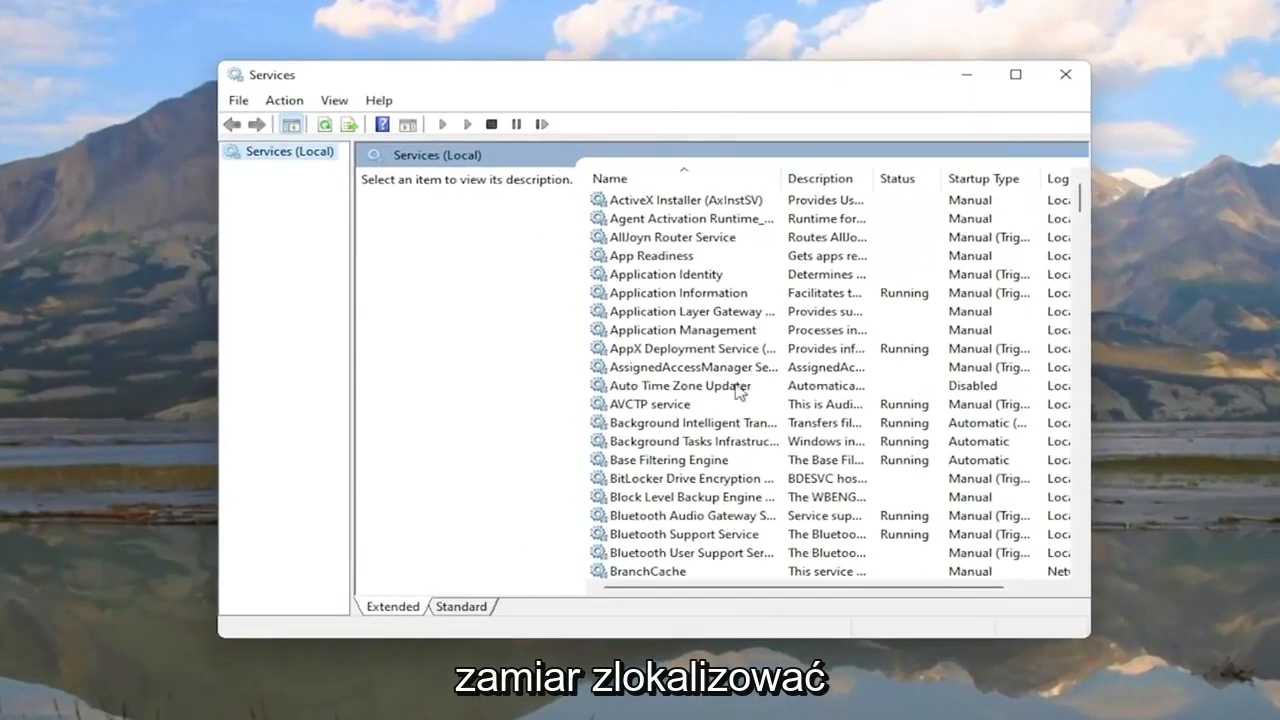
Step: Set SysMain's startup type to Disabled, stop the service, apply, and close Services
{"action": "scroll", "coordinate": [737, 390], "scroll_direction": "down", "scroll_amount": 20}
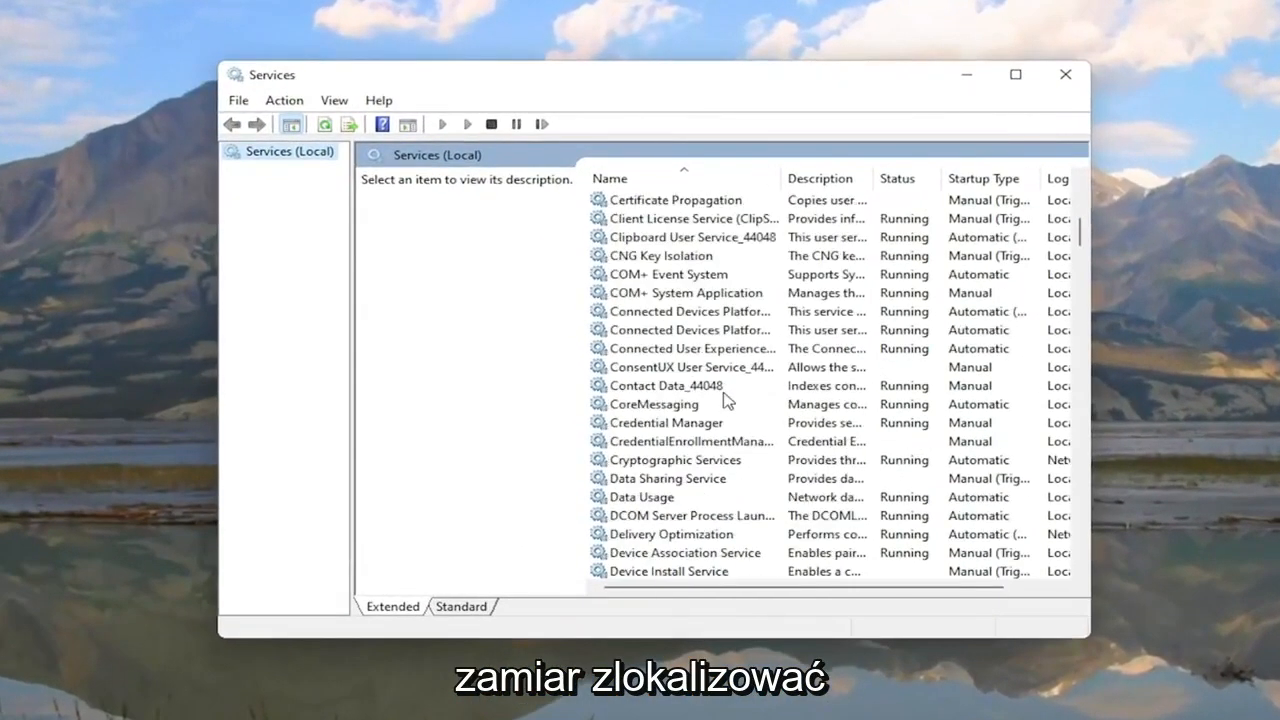
{"action": "scroll", "coordinate": [727, 398], "scroll_direction": "down", "scroll_amount": 16}
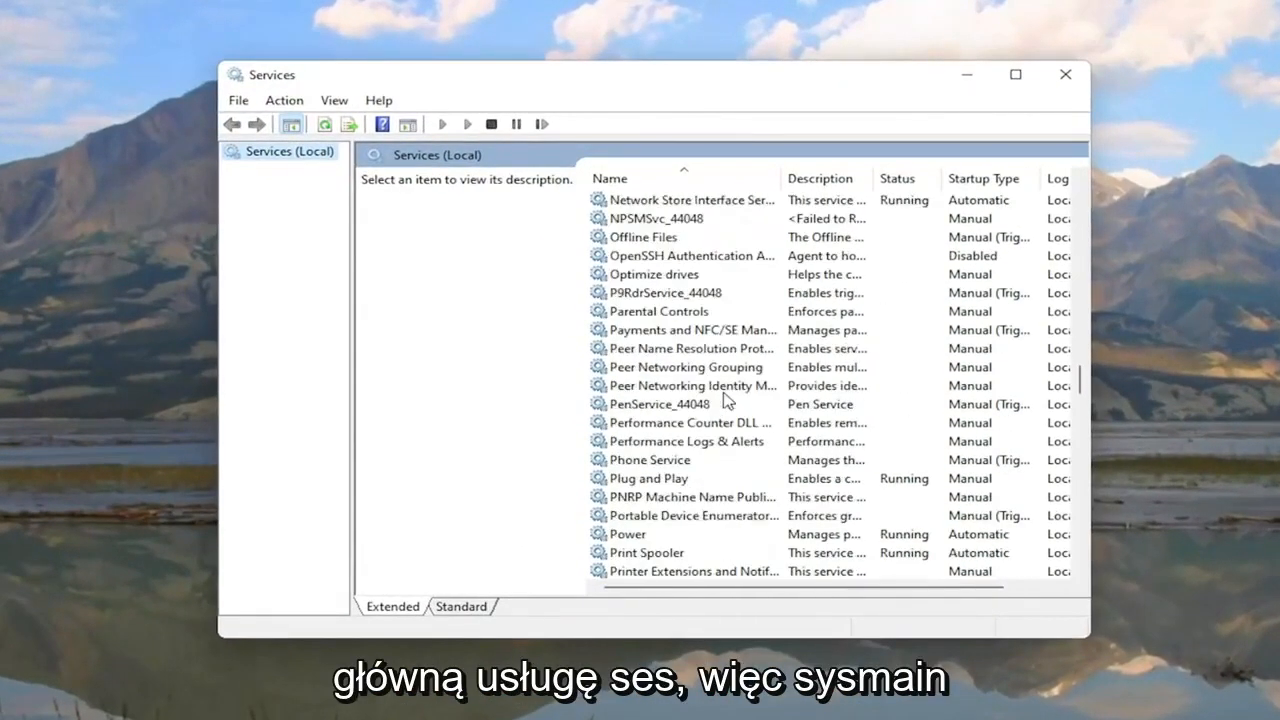
{"action": "scroll", "coordinate": [725, 398], "scroll_direction": "down", "scroll_amount": 10}
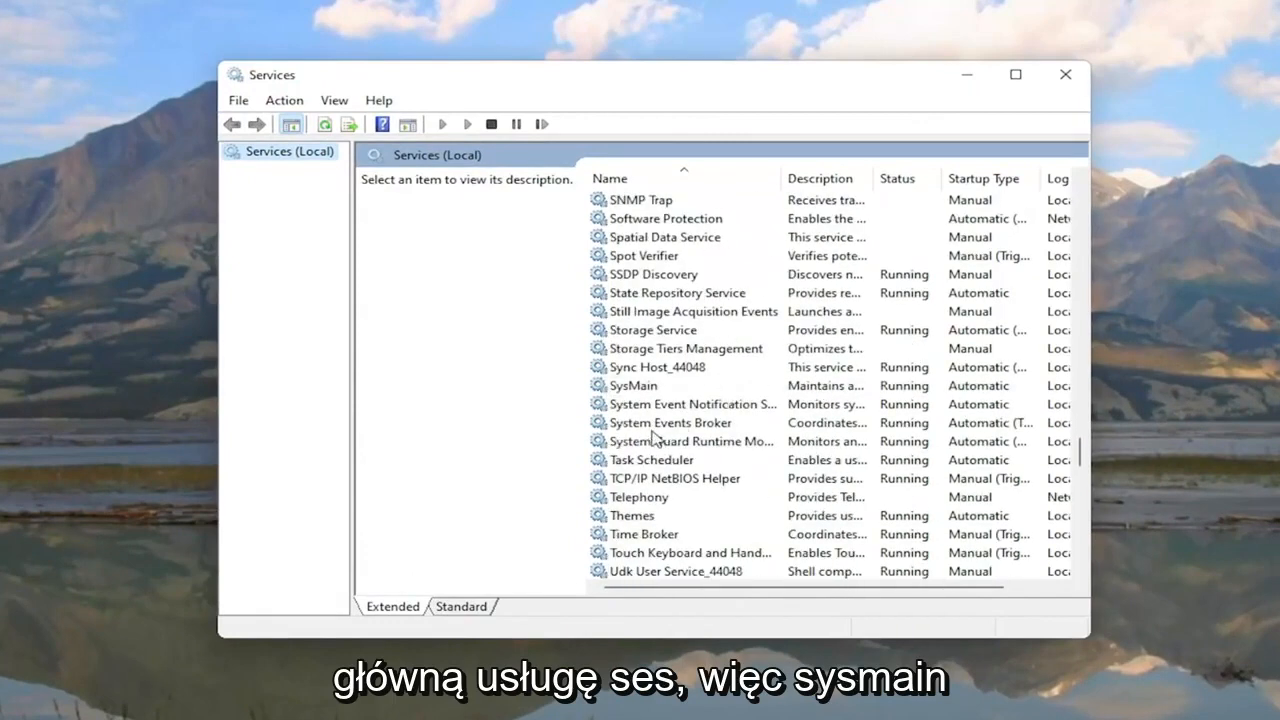
{"action": "left_click", "coordinate": [620, 390]}
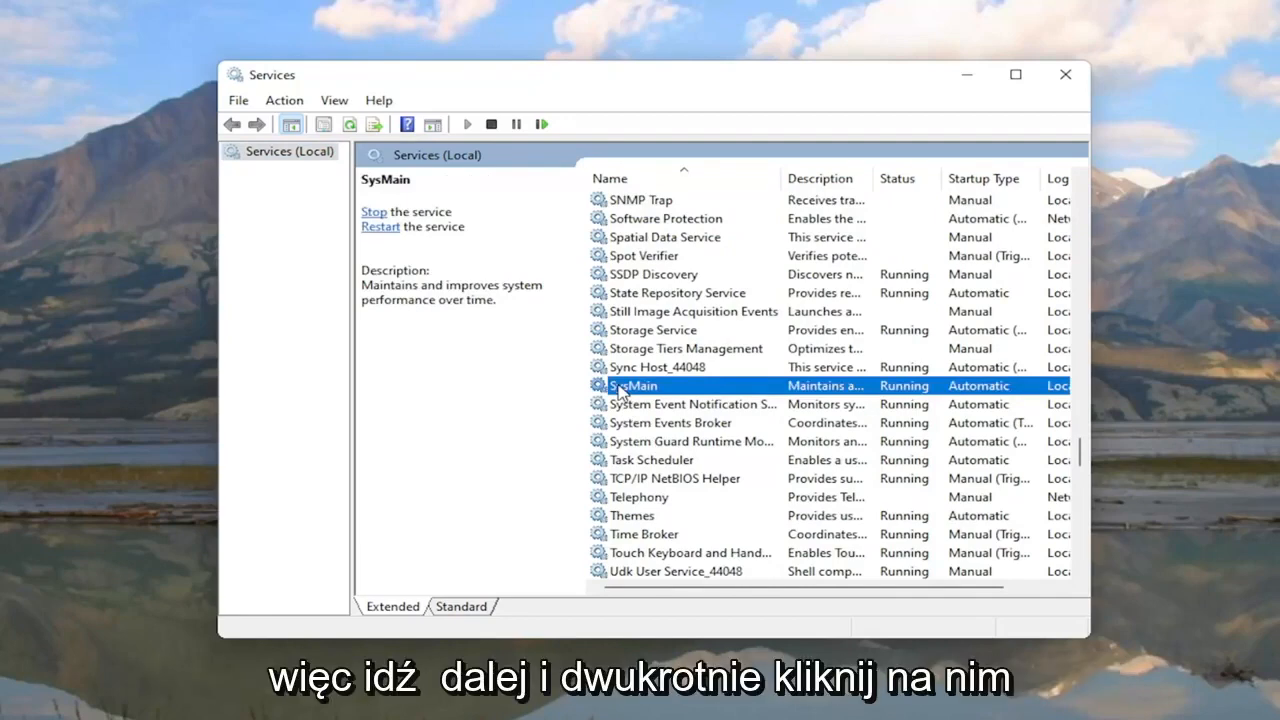
{"action": "double_click", "coordinate": [618, 387]}
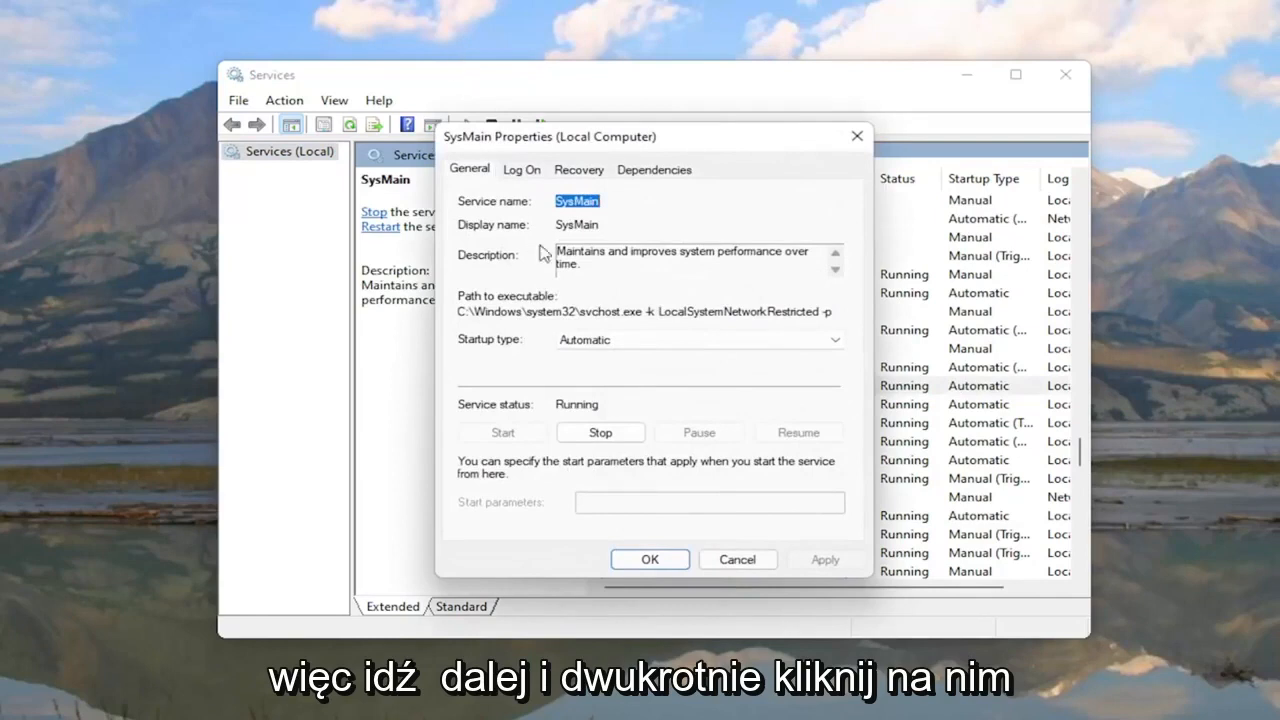
{"action": "left_click", "coordinate": [565, 340]}
{"action": "left_click", "coordinate": [585, 395]}
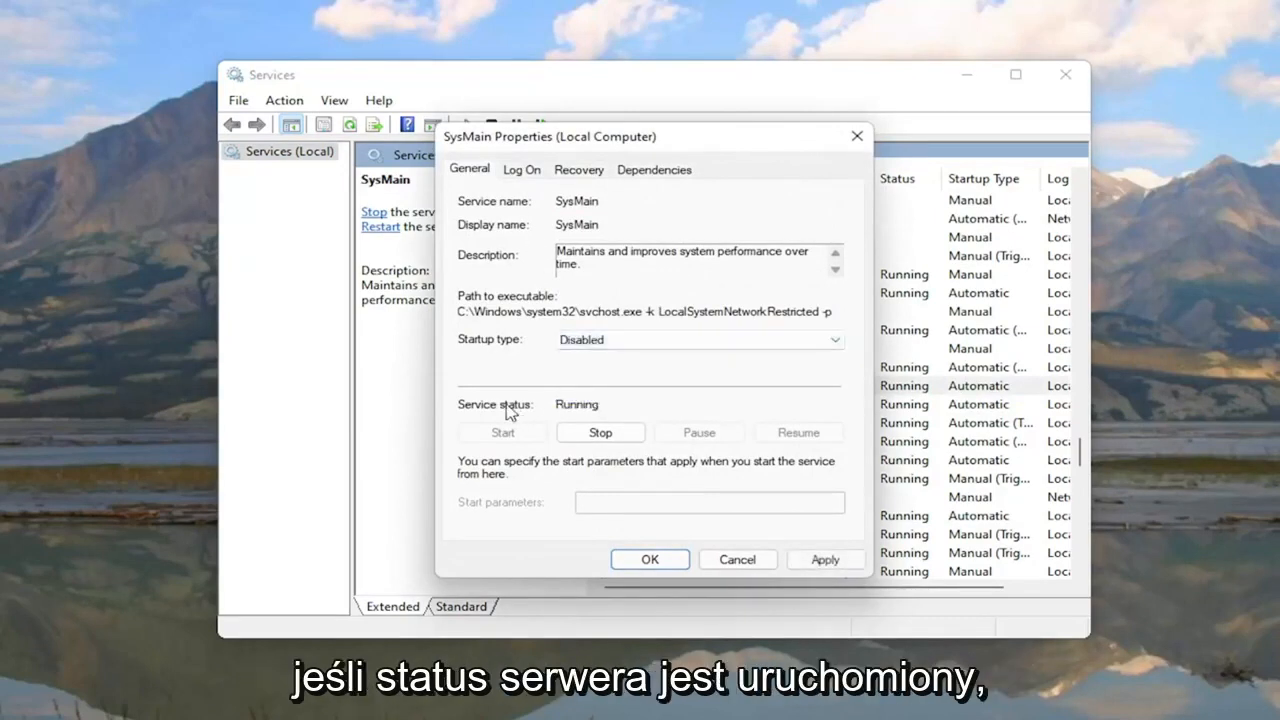
{"action": "left_click", "coordinate": [601, 432]}
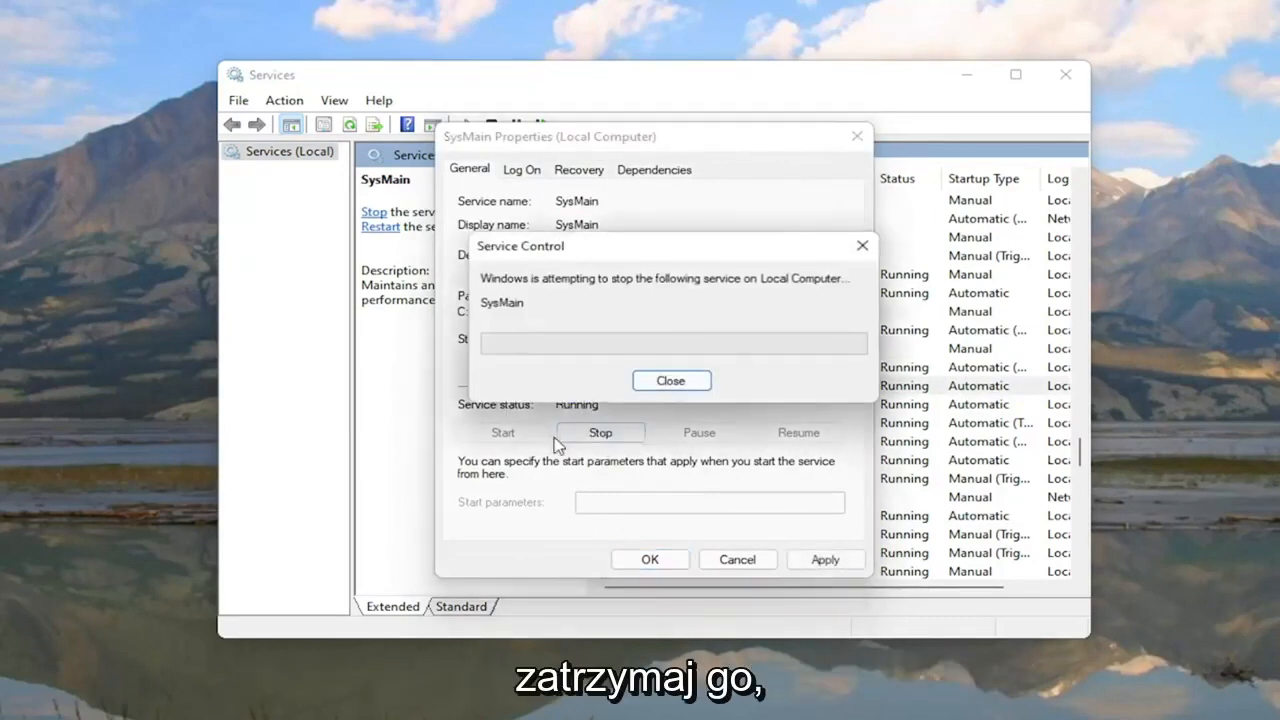
{"action": "left_click", "coordinate": [825, 559]}
{"action": "left_click", "coordinate": [658, 560]}
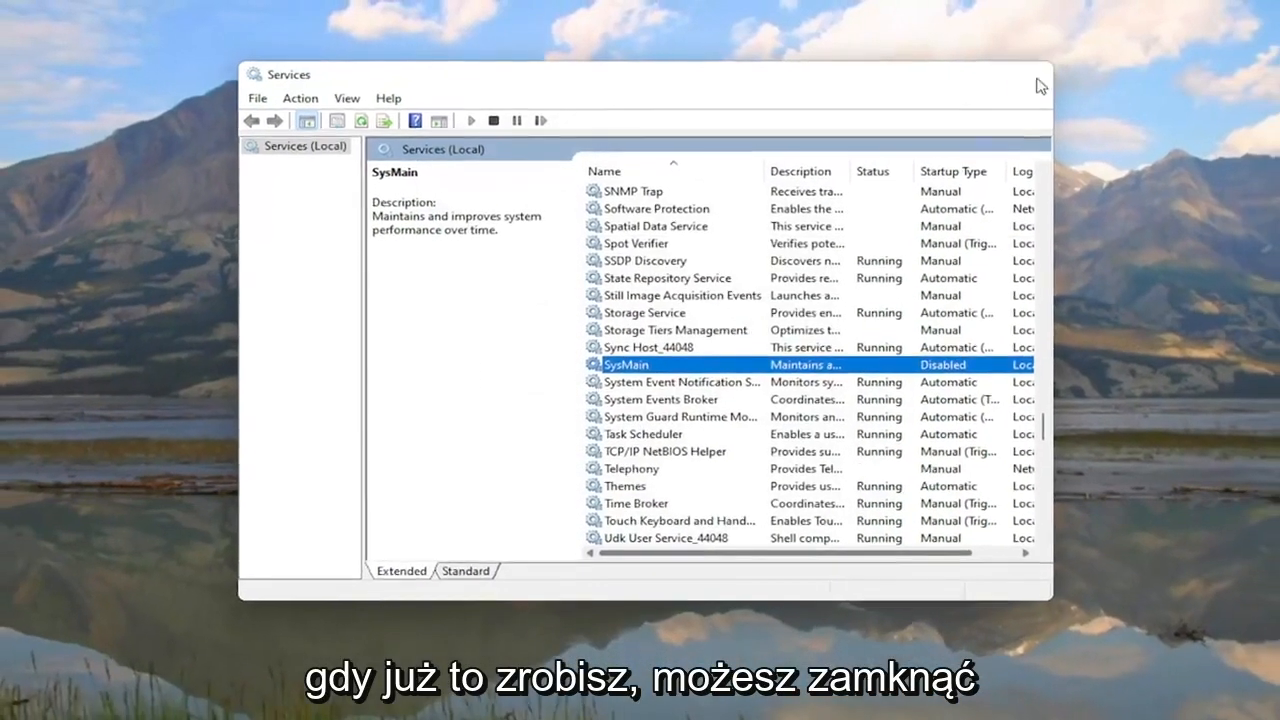
{"action": "left_click", "coordinate": [1040, 86]}
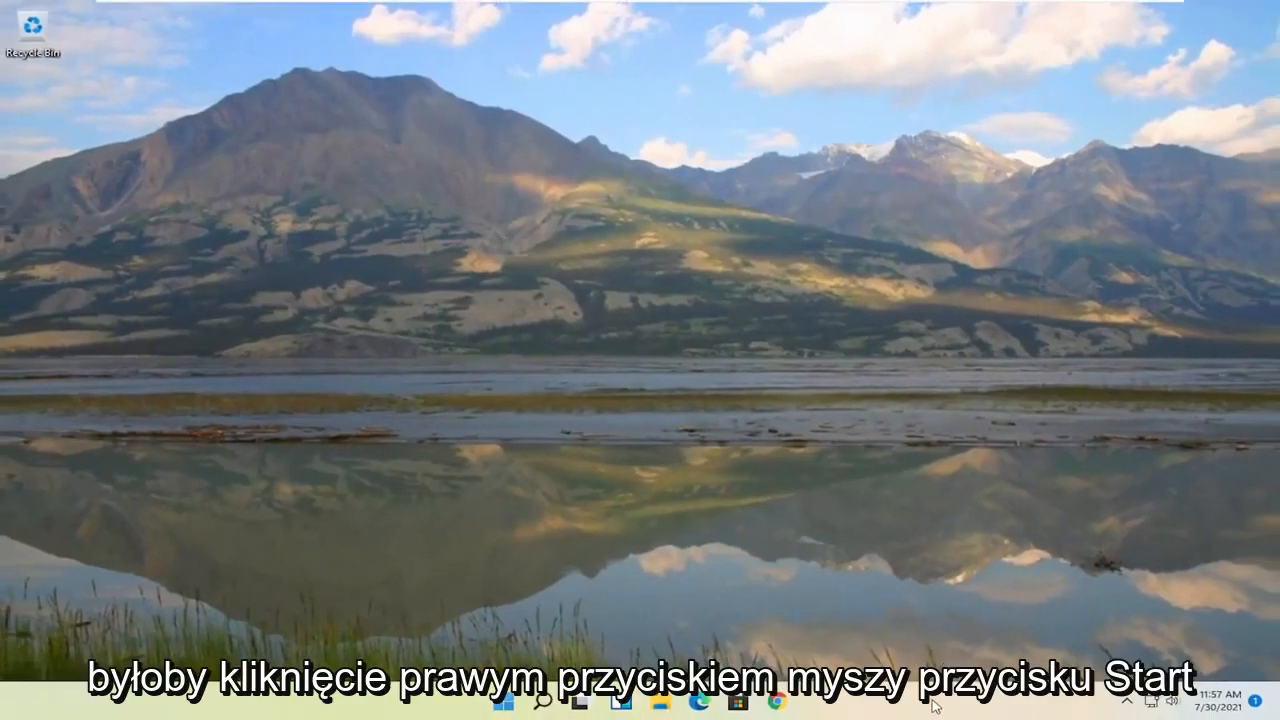
{"action": "right_click", "coordinate": [507, 705]}
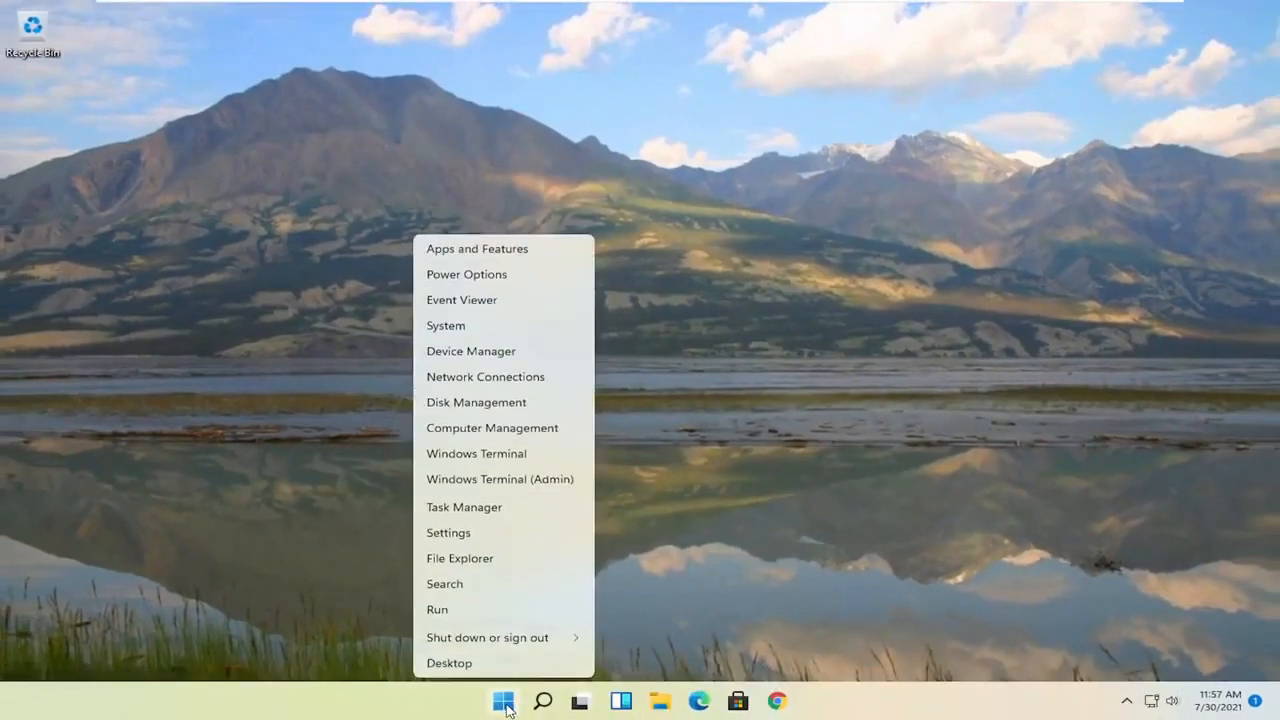
{"action": "left_click", "coordinate": [444, 507]}
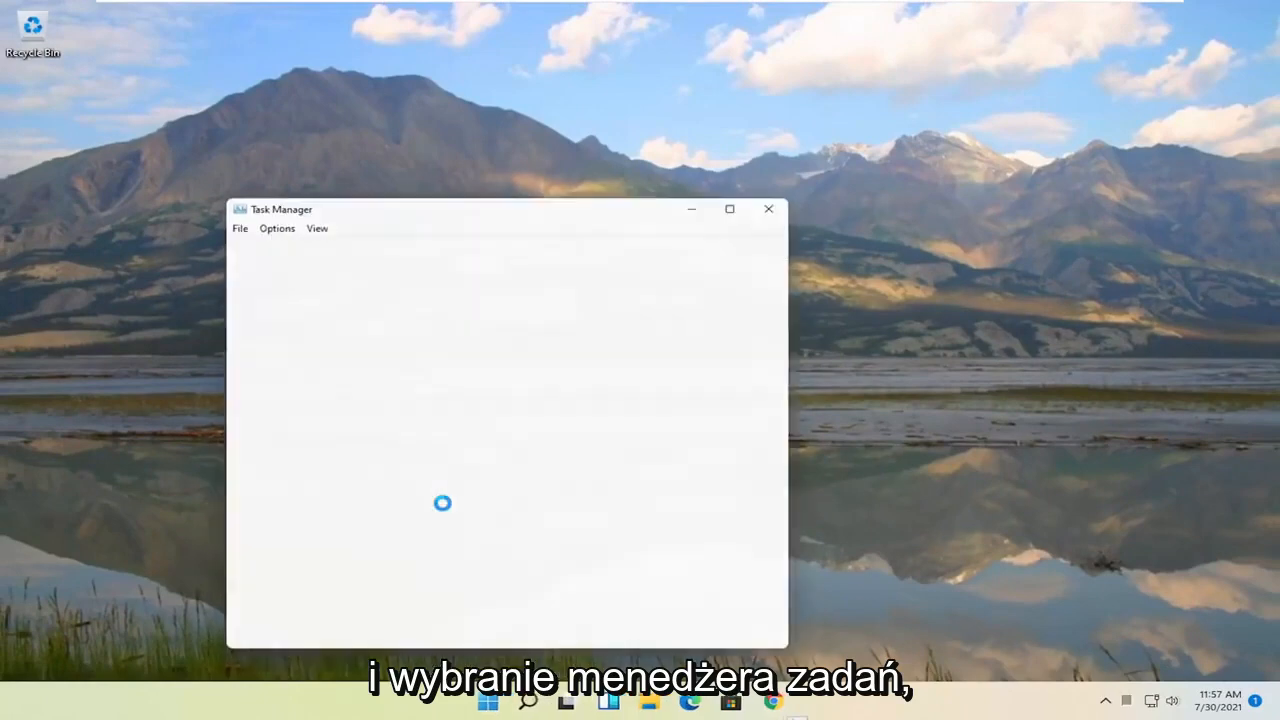
{"action": "left_click_drag", "start_coordinate": [514, 192], "coordinate": [645, 78]}
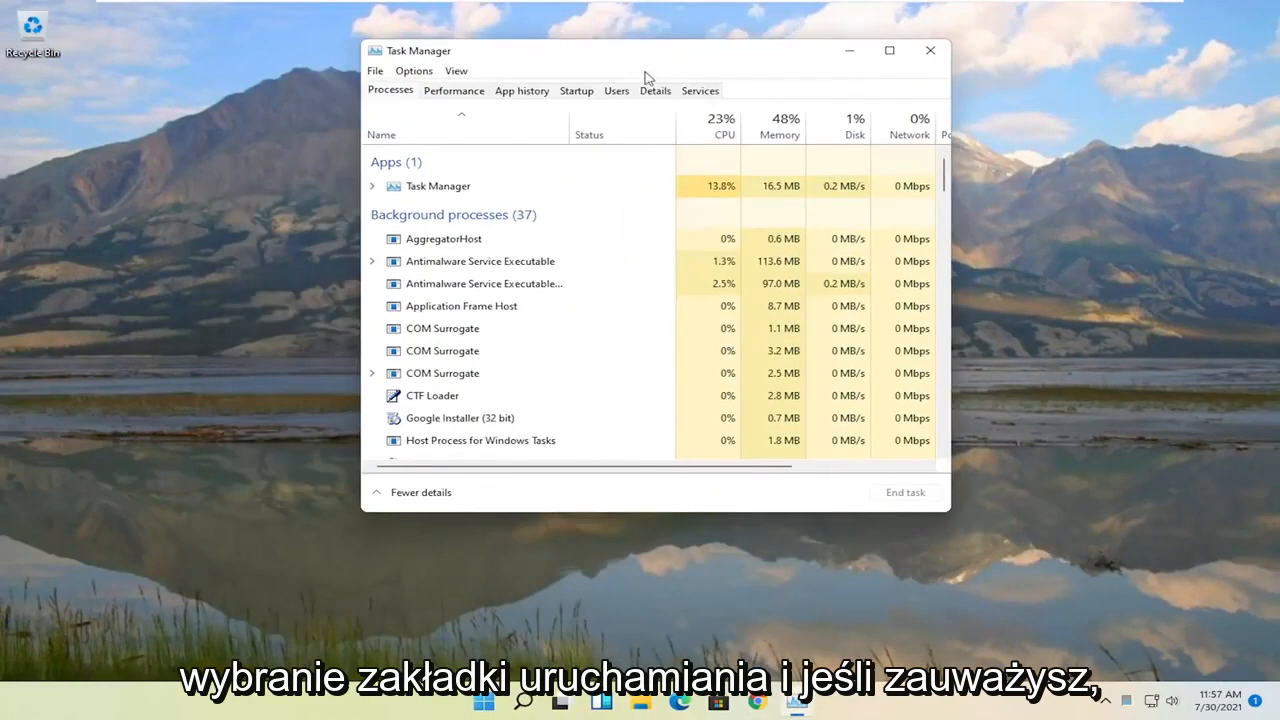
{"action": "left_click", "coordinate": [577, 91]}
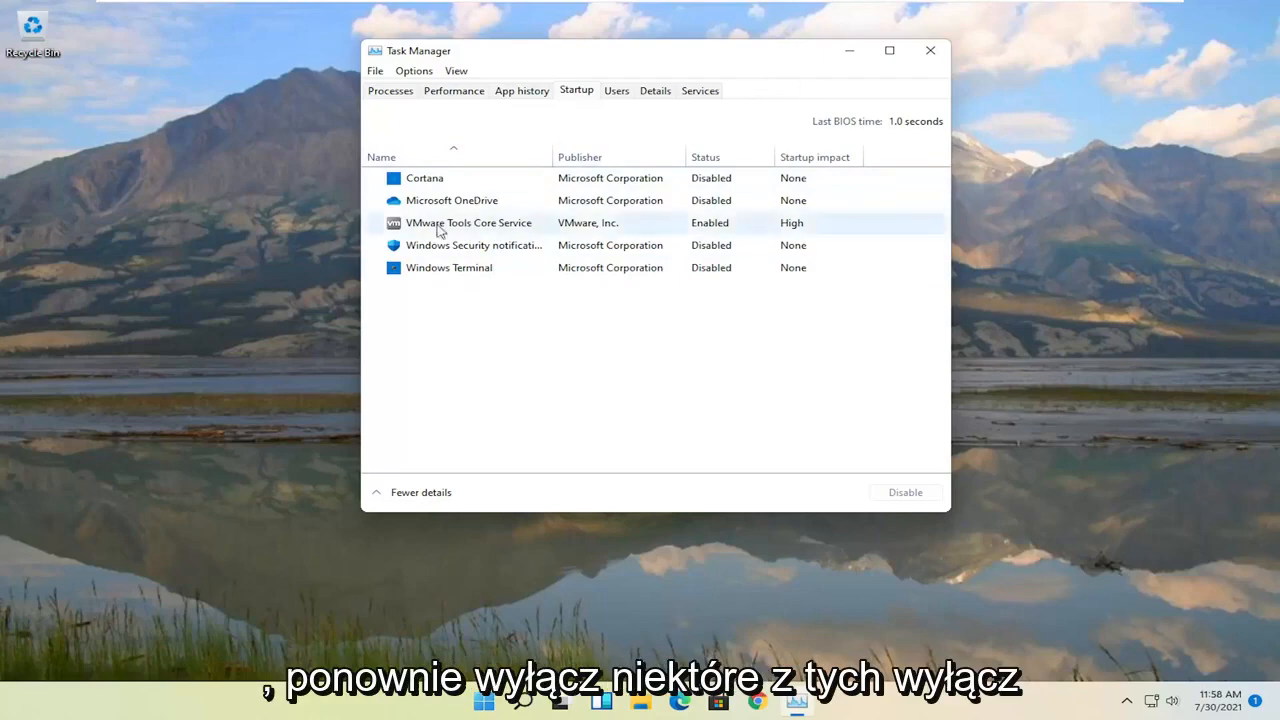
{"action": "left_click", "coordinate": [930, 50]}
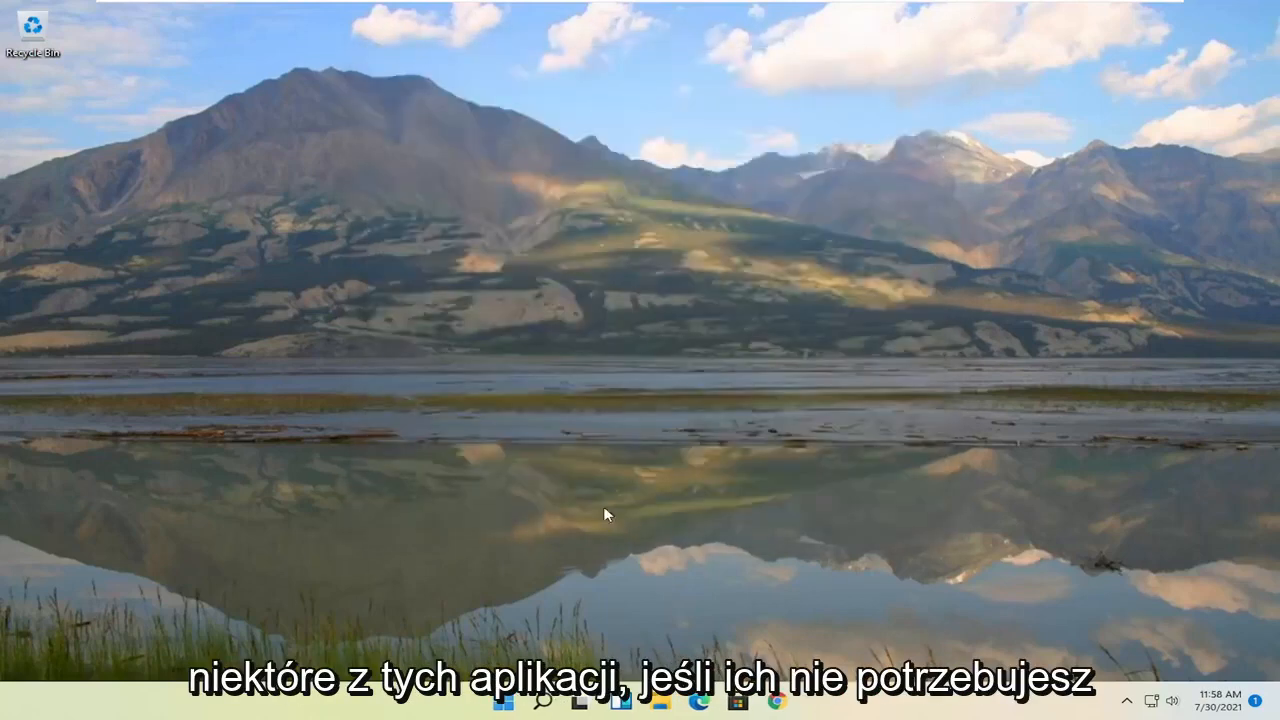
Step: Search for 'apps and features' and open the Apps & features settings page
{"action": "left_click", "coordinate": [543, 705]}
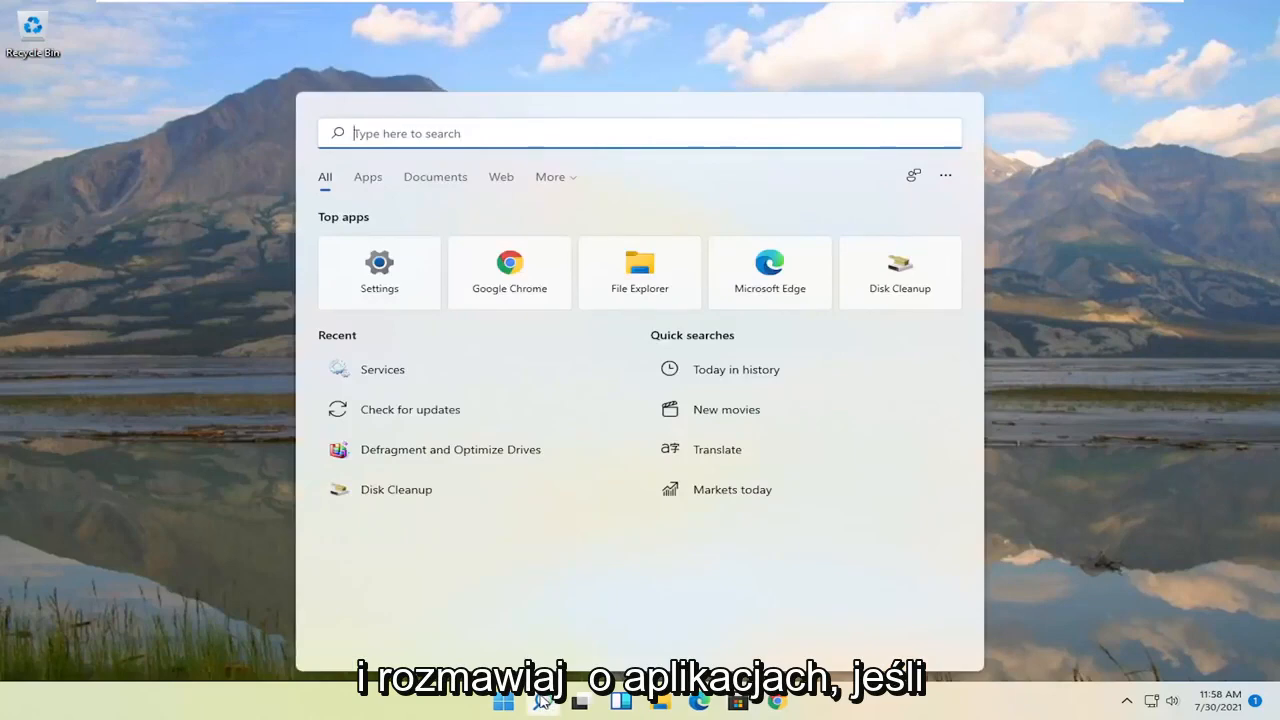
{"action": "type", "text": "apps a"}
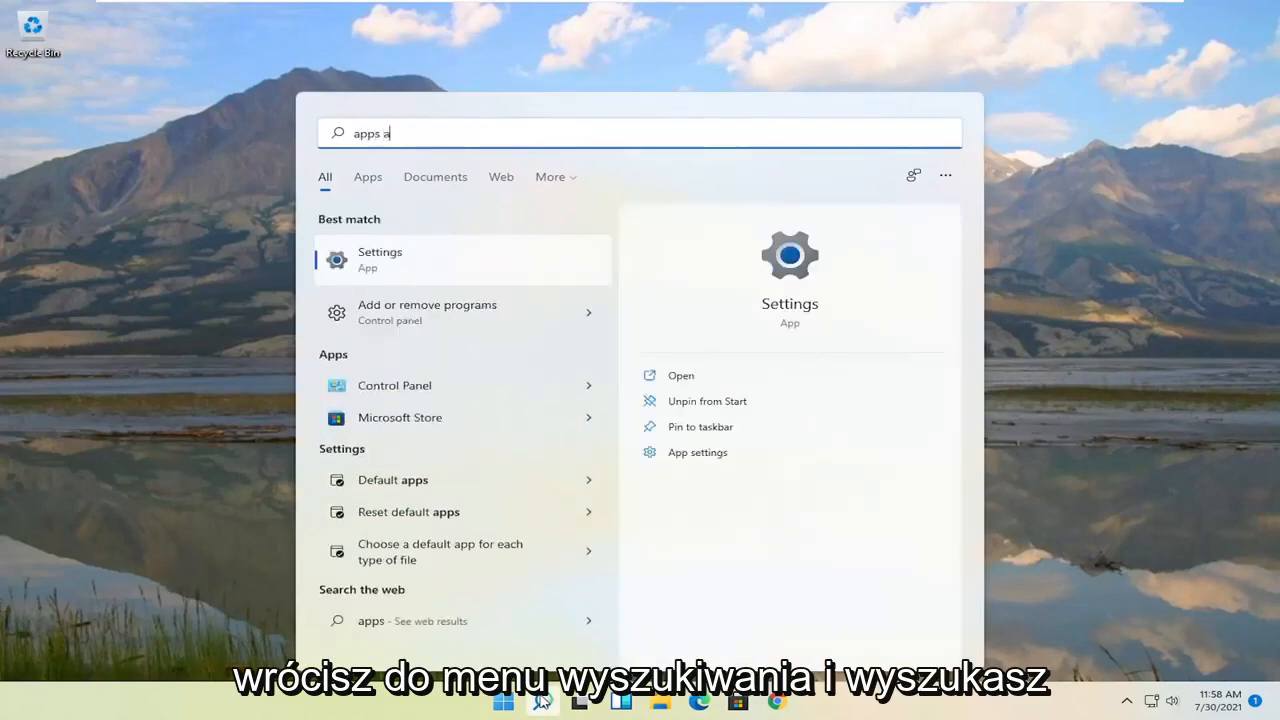
{"action": "type", "text": "nd features"}
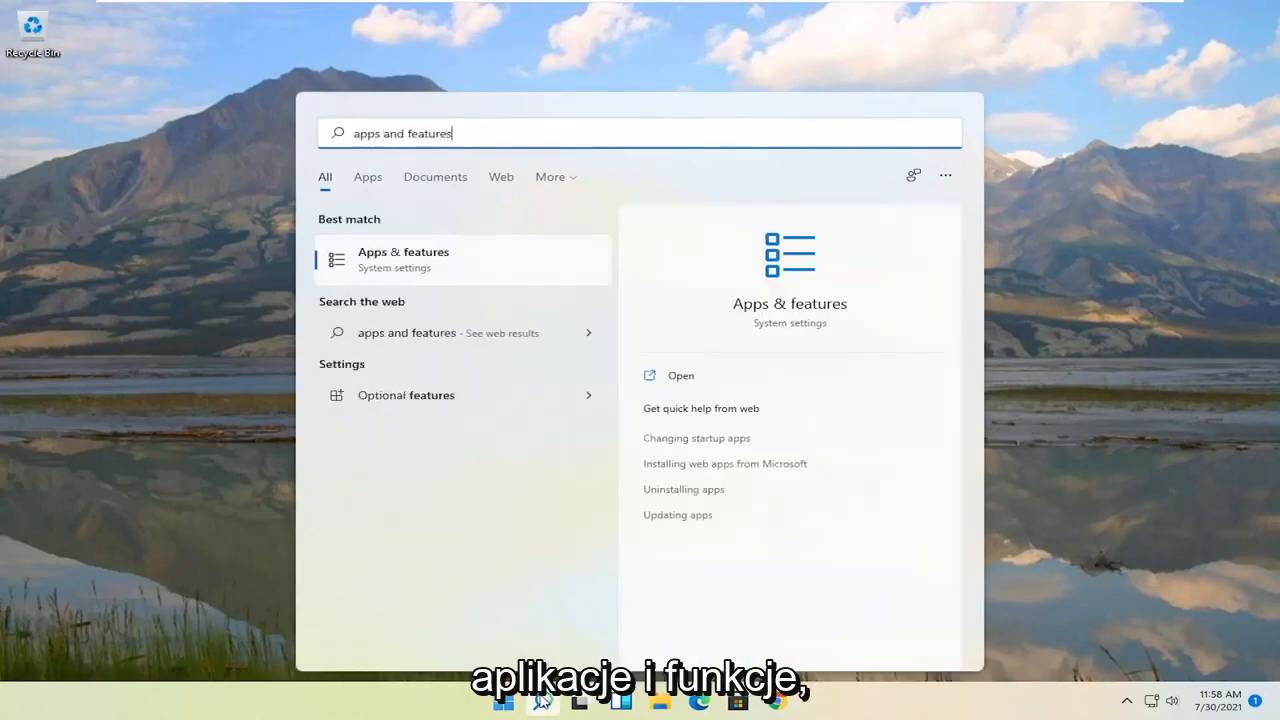
{"action": "key", "text": "Return"}
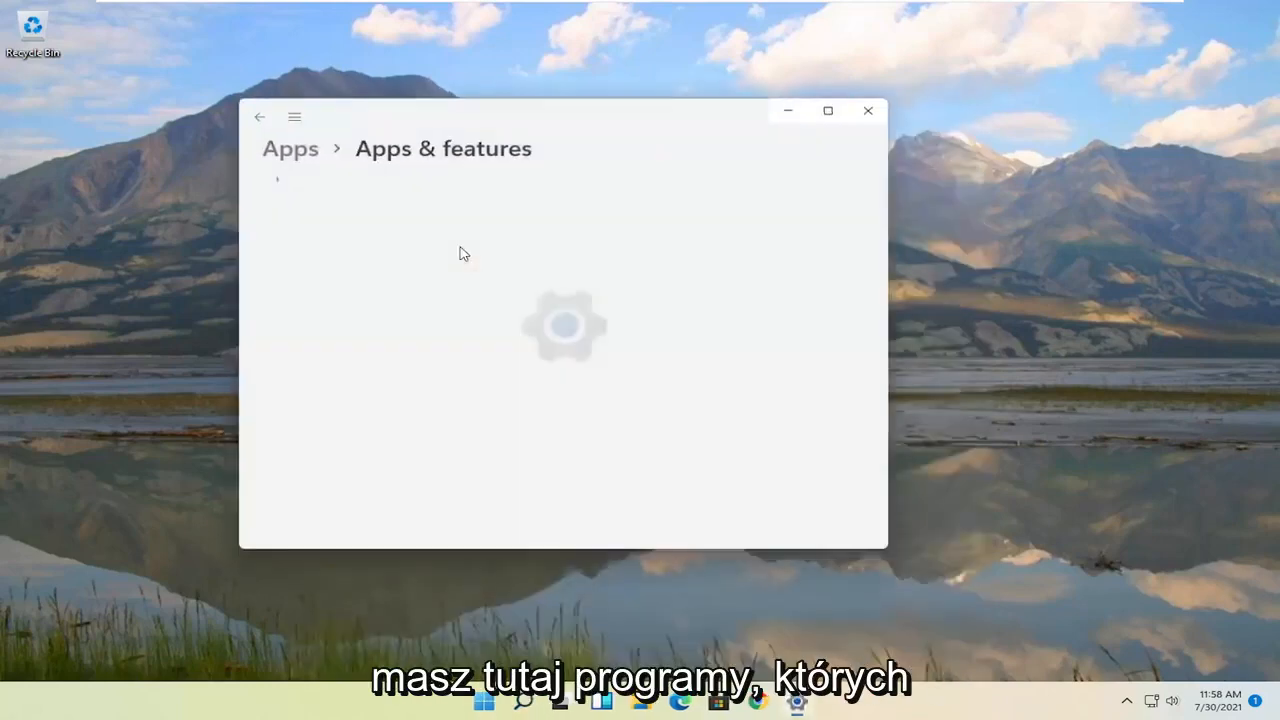
{"action": "left_click_drag", "start_coordinate": [565, 110], "coordinate": [746, 58]}
{"action": "scroll", "coordinate": [723, 349], "scroll_direction": "down", "scroll_amount": 3}
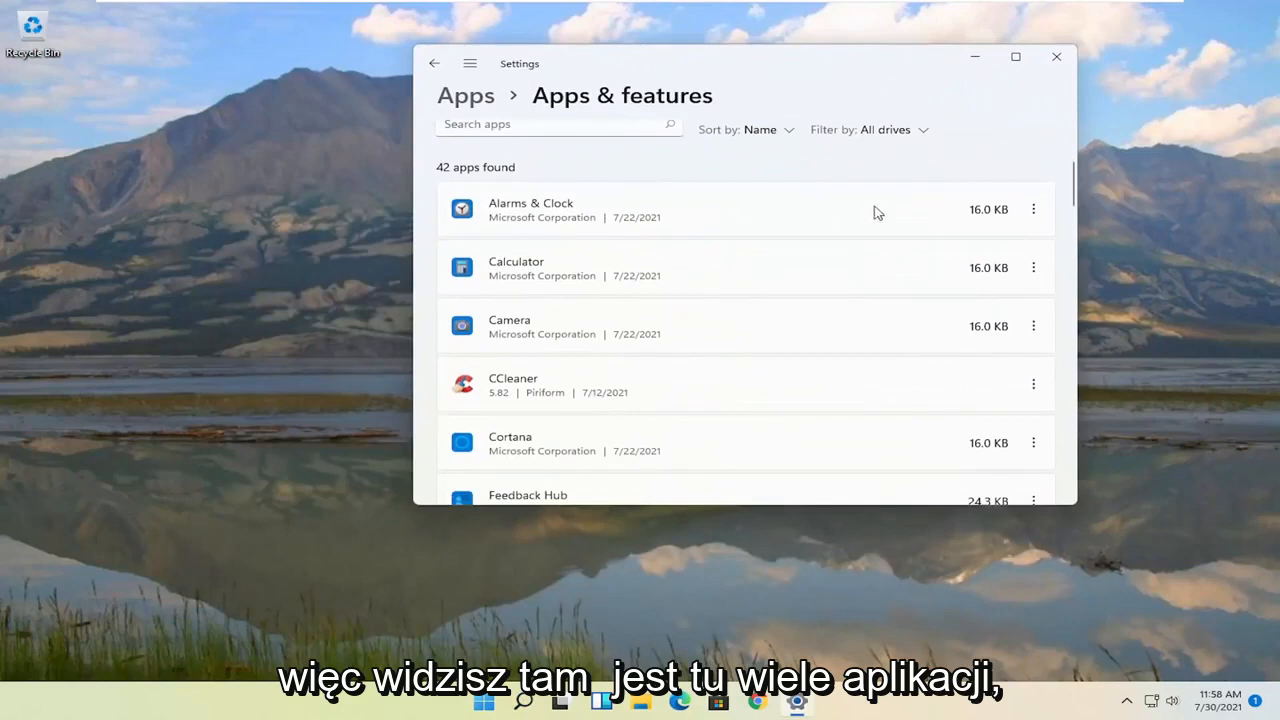
Step: Check the uninstall options for Alarms & Clock and CCleaner, then close Settings
{"action": "left_click", "coordinate": [1035, 210]}
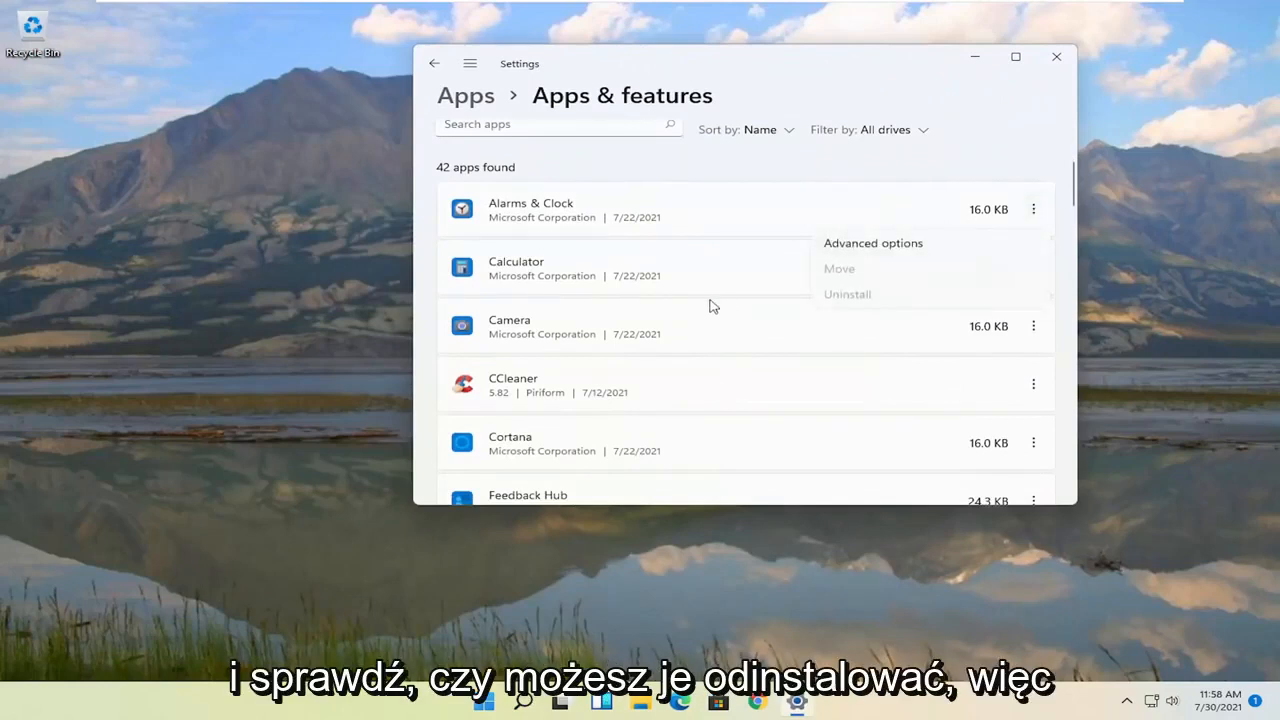
{"action": "left_click", "coordinate": [667, 264]}
{"action": "scroll", "coordinate": [594, 377], "scroll_direction": "down", "scroll_amount": 1}
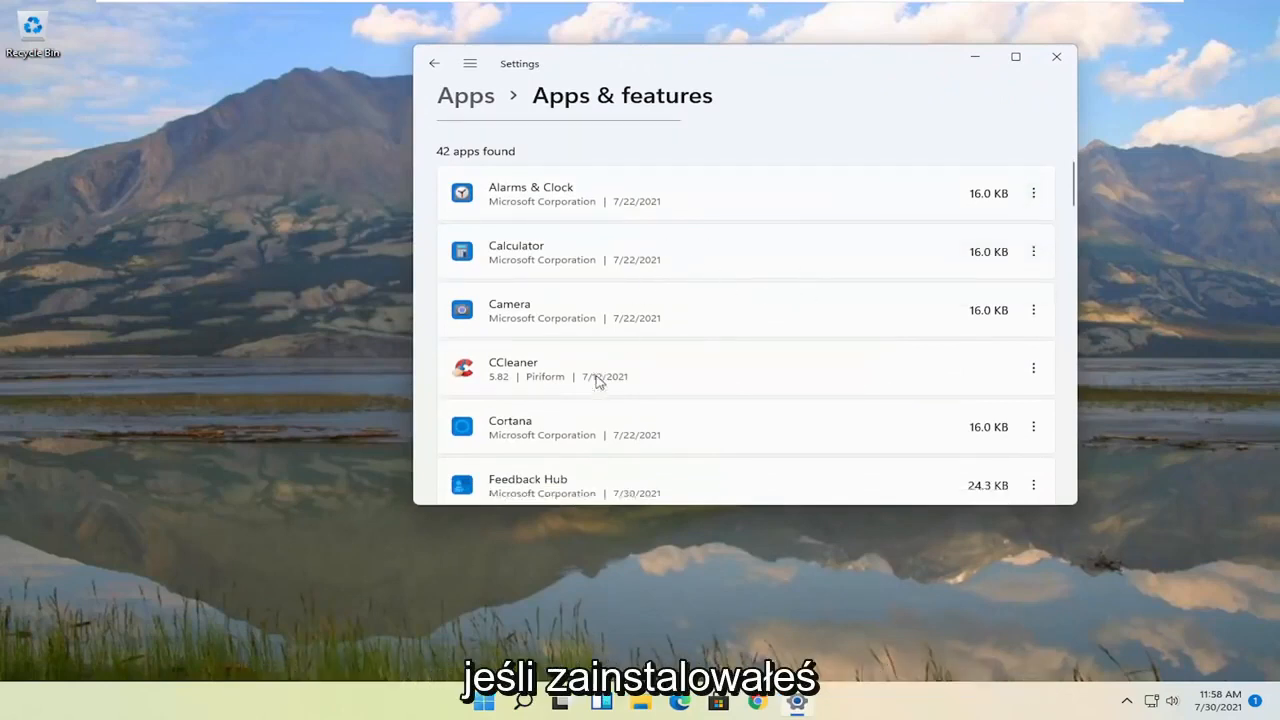
{"action": "left_click", "coordinate": [1033, 326]}
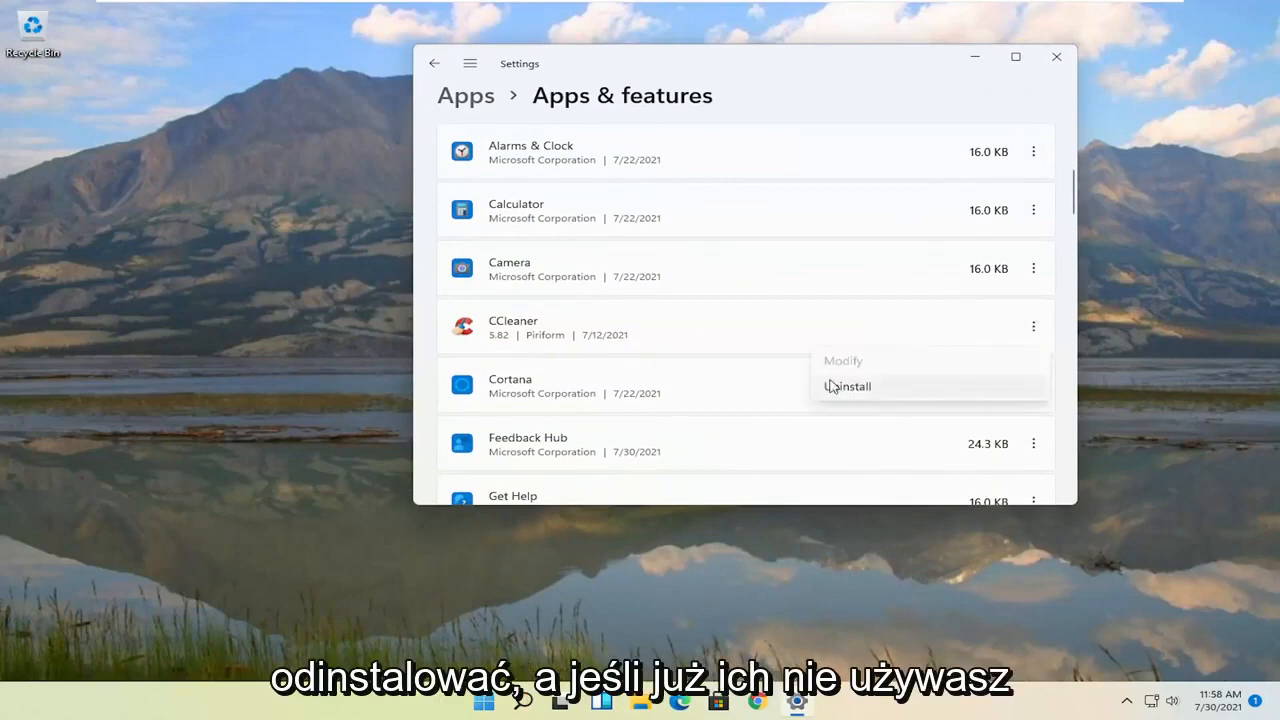
{"action": "left_click", "coordinate": [846, 68]}
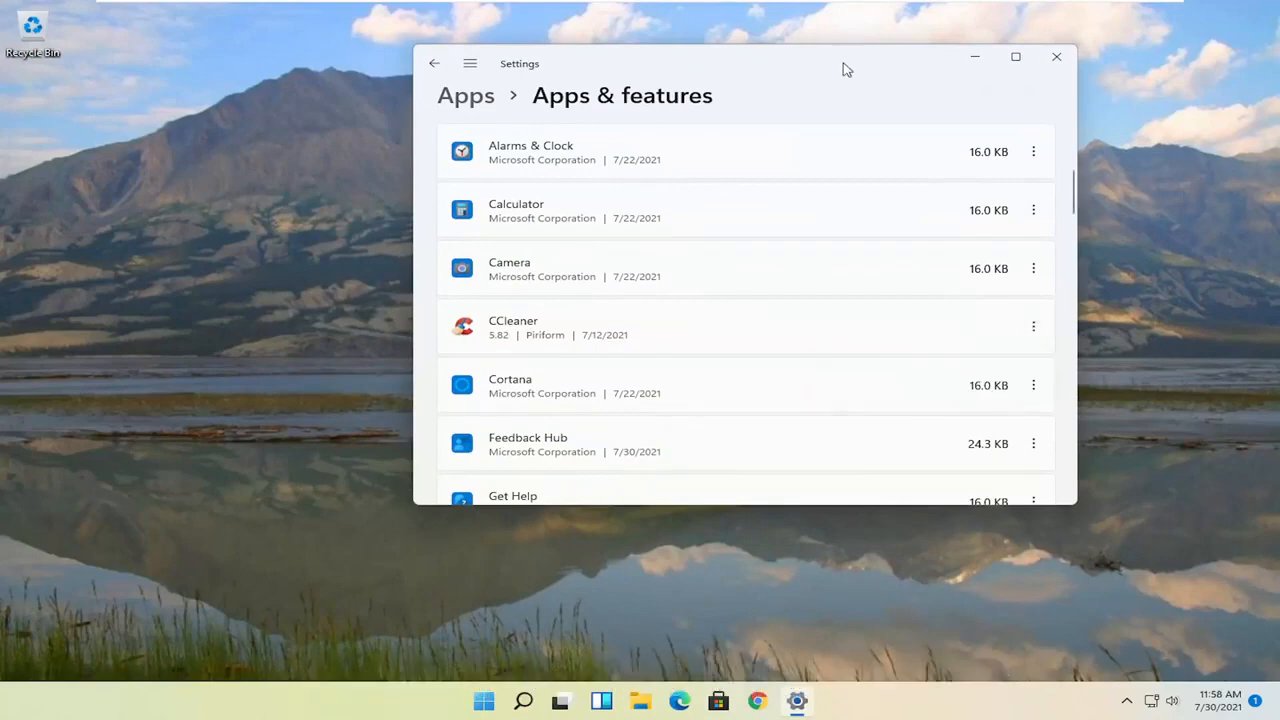
{"action": "left_click", "coordinate": [1056, 56]}
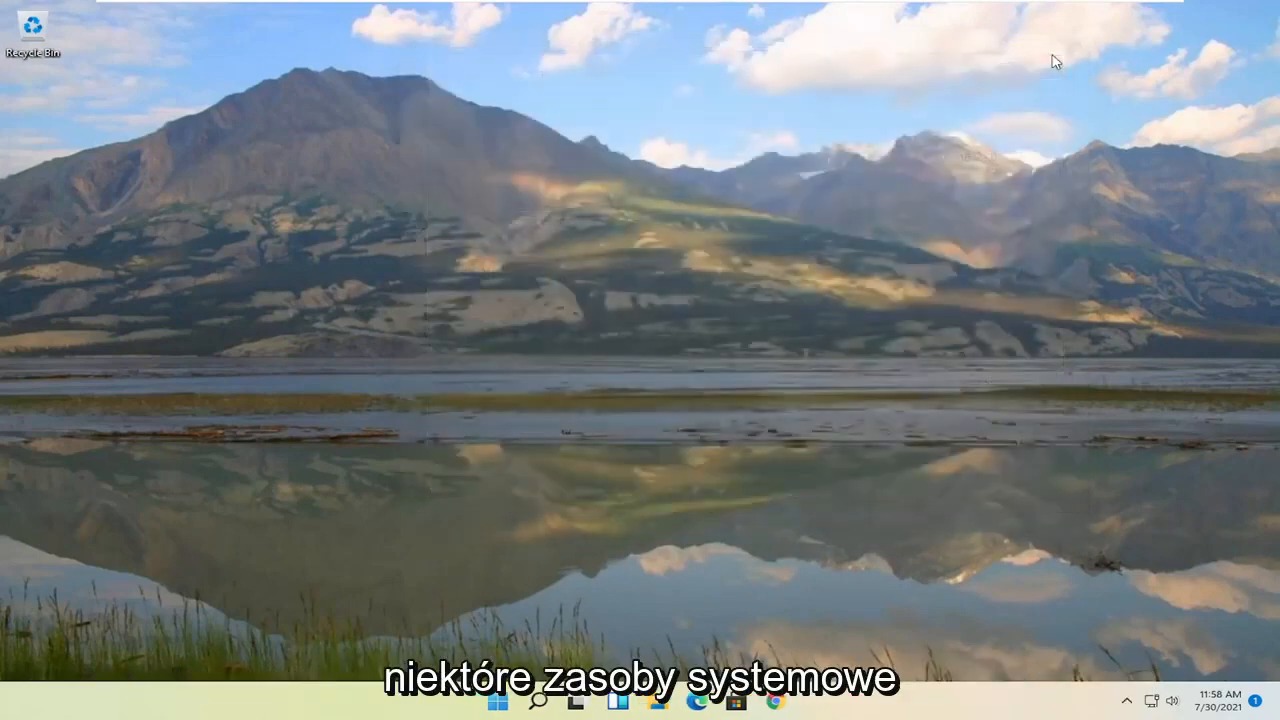
Step: Search for 'disk clean' and launch Disk Cleanup
{"action": "left_click", "coordinate": [512, 702]}
{"action": "type", "text": "di"}
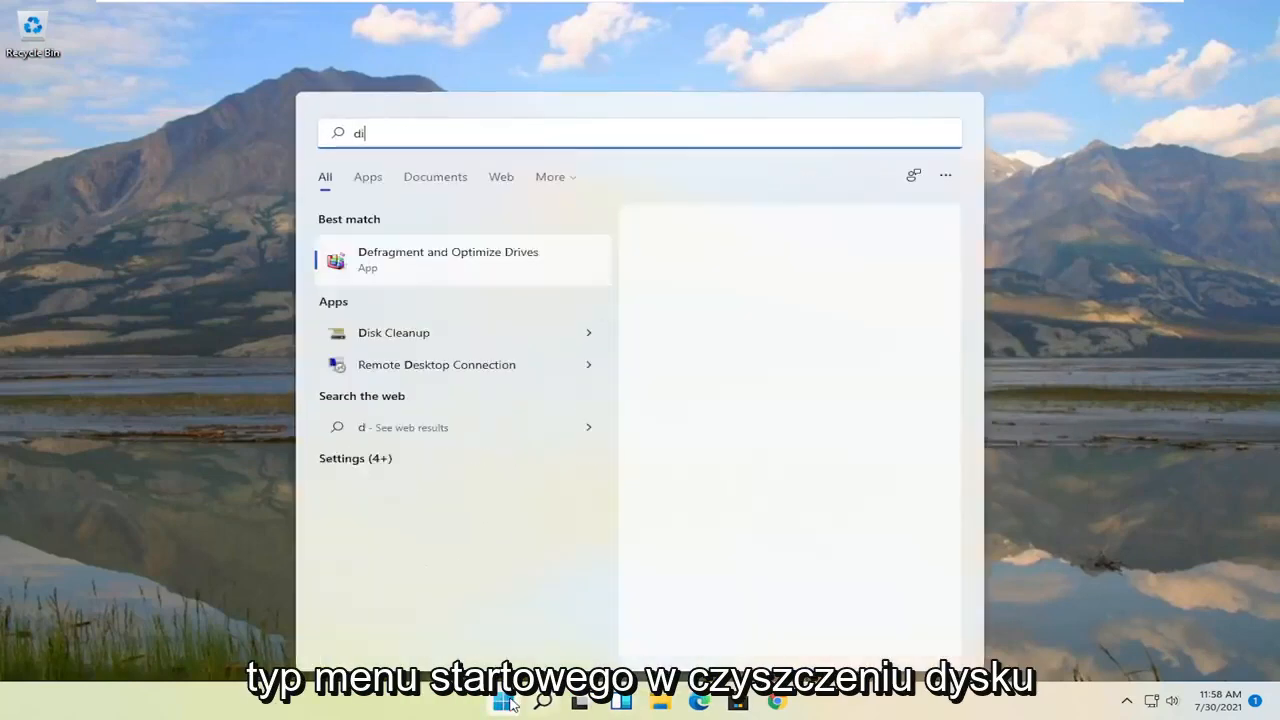
{"action": "type", "text": "sk clean"}
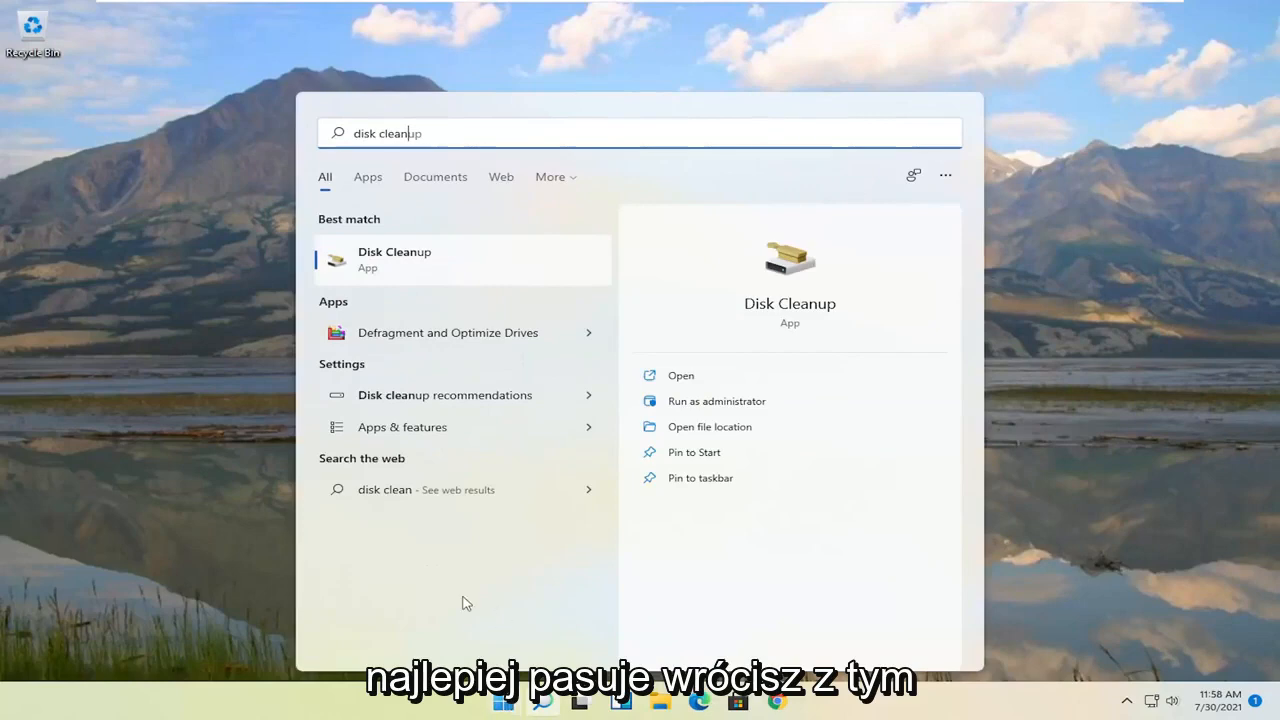
{"action": "left_click", "coordinate": [396, 262]}
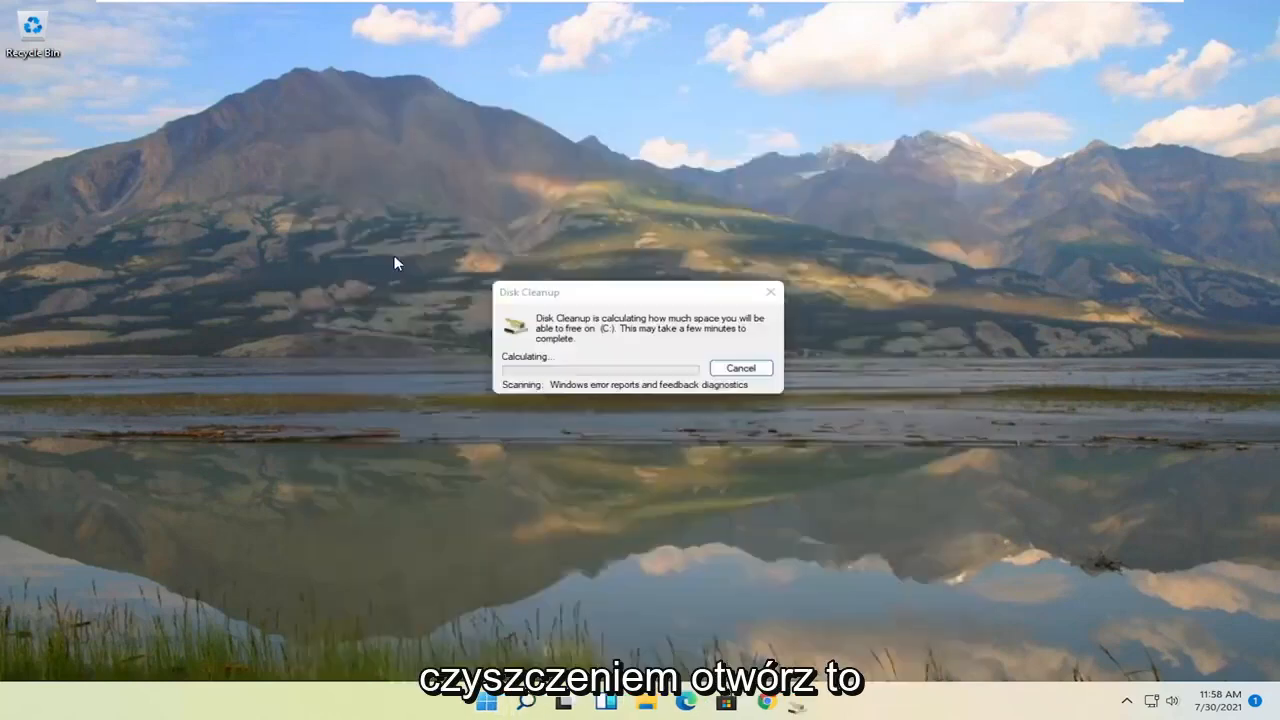
{"action": "left_click_drag", "start_coordinate": [241, 54], "coordinate": [648, 150]}
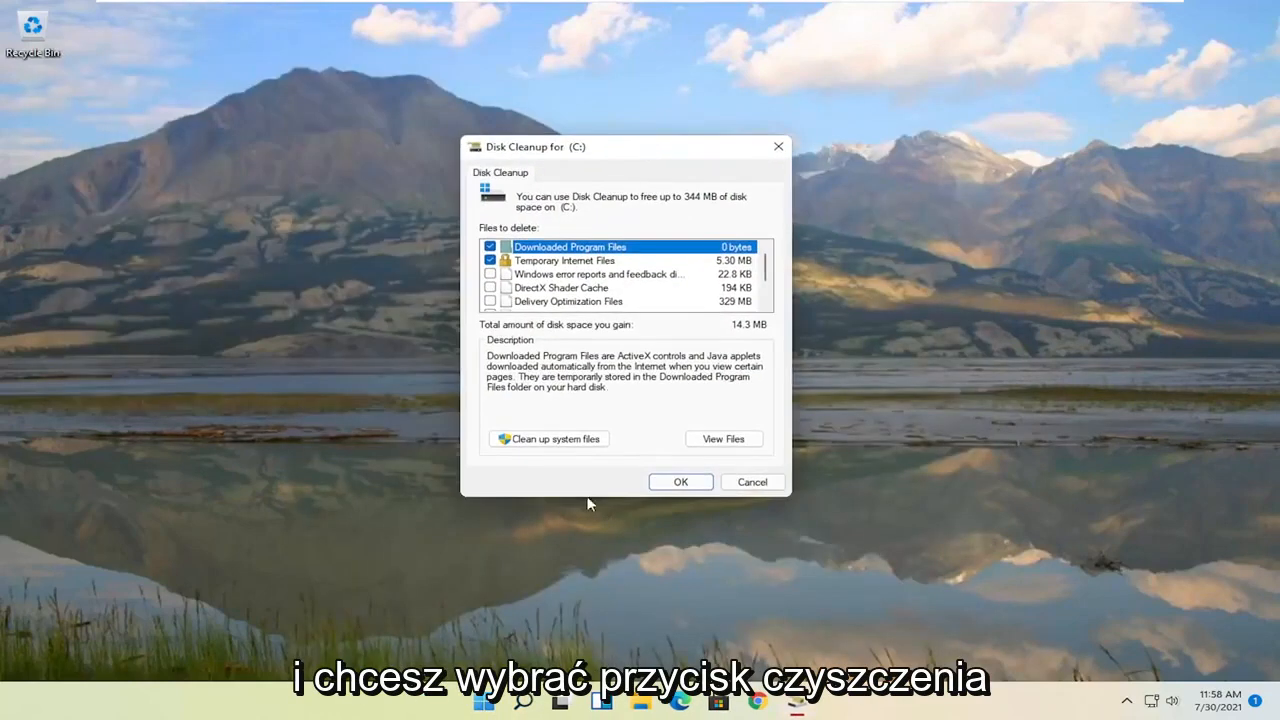
Step: Include system files and permanently delete the checked files from C:
{"action": "left_click", "coordinate": [555, 440]}
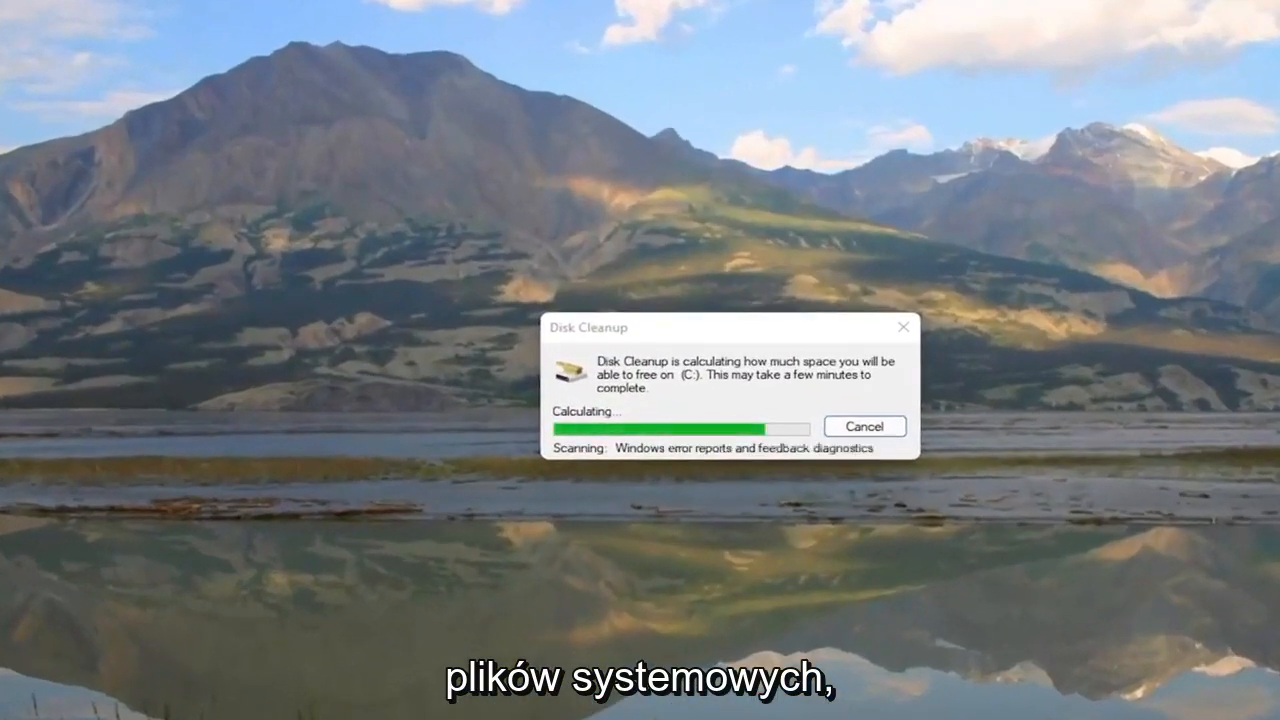
{"action": "left_click_drag", "start_coordinate": [277, 49], "coordinate": [681, 99]}
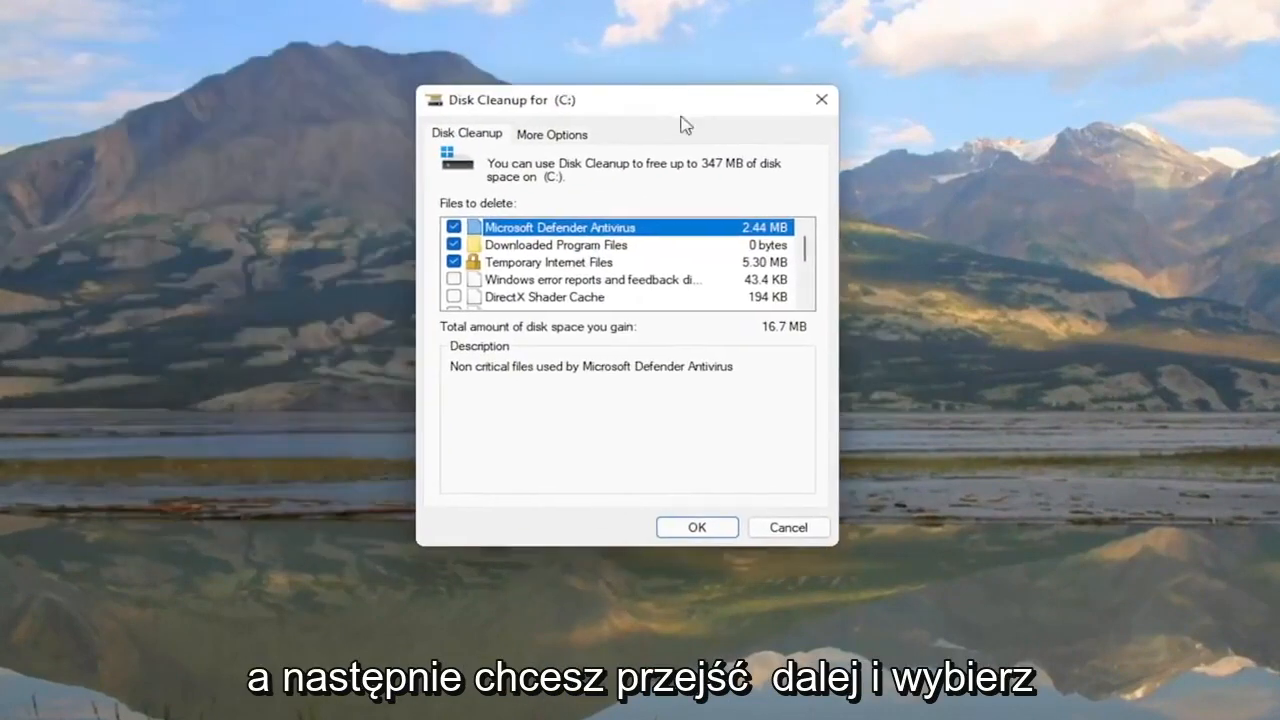
{"action": "left_click", "coordinate": [697, 528]}
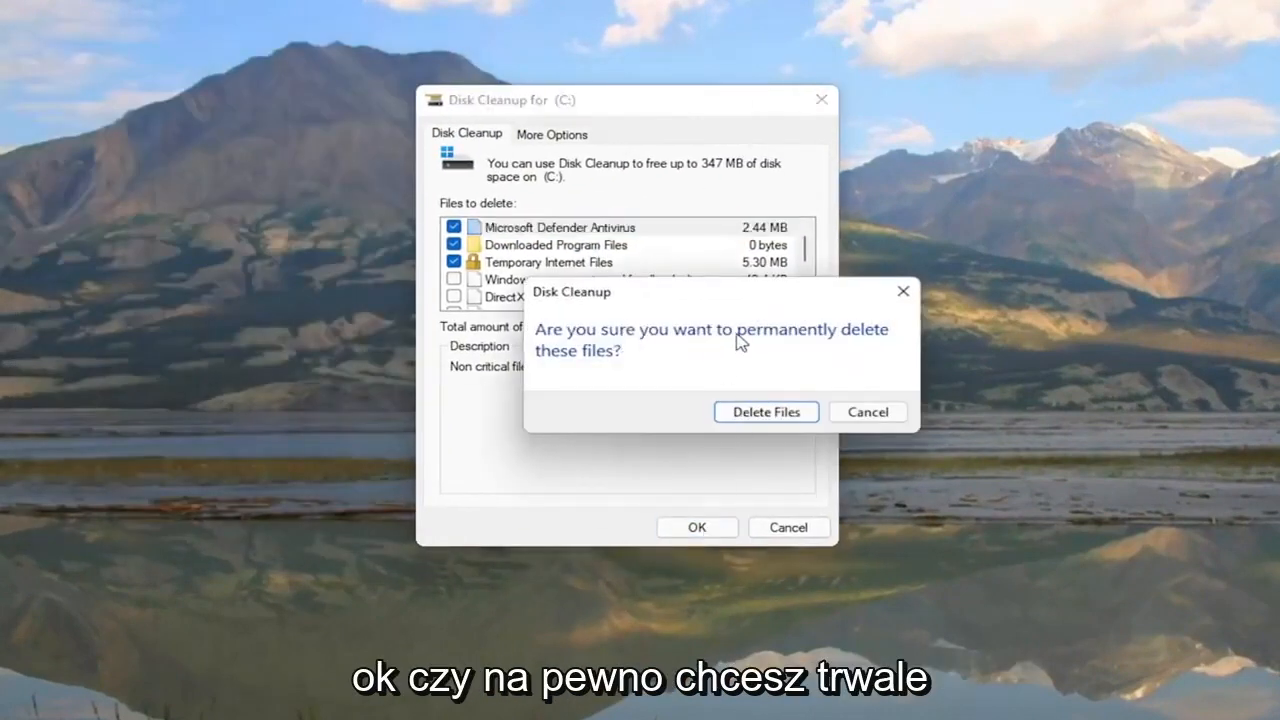
{"action": "left_click", "coordinate": [753, 413]}
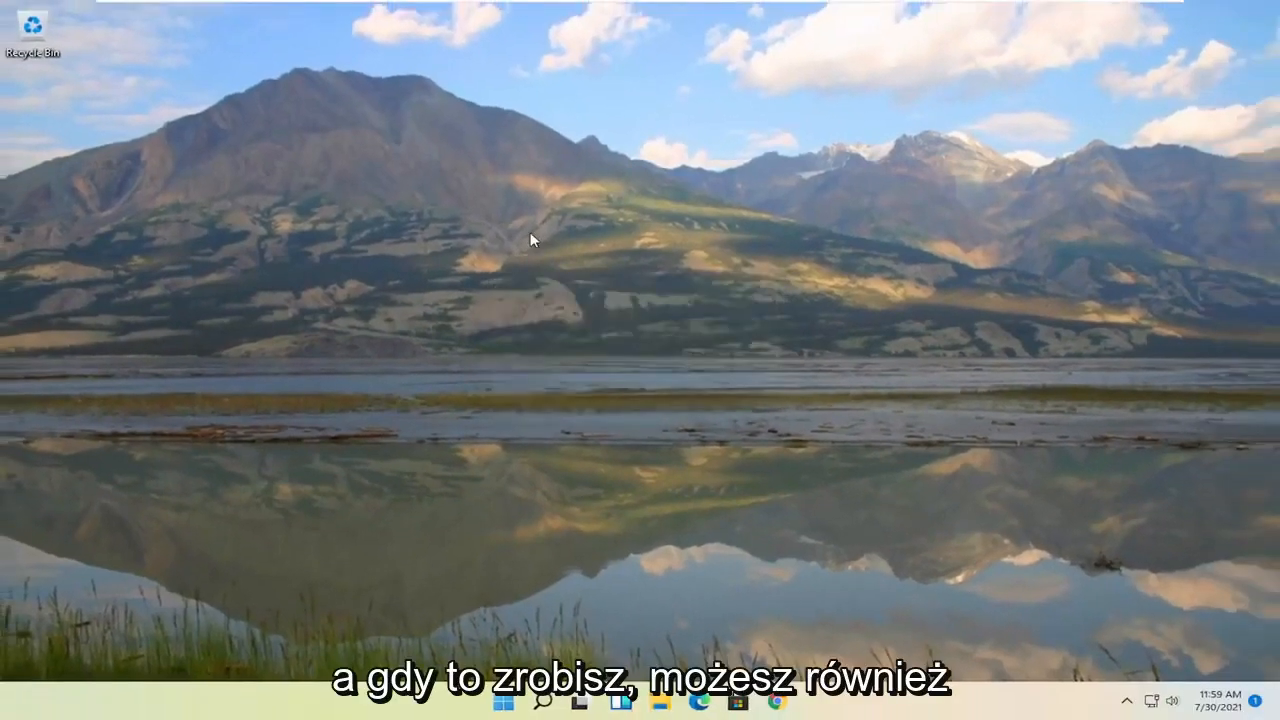
Step: Search for 'disk defra' and launch Defragment and Optimize Drives
{"action": "left_click", "coordinate": [541, 700]}
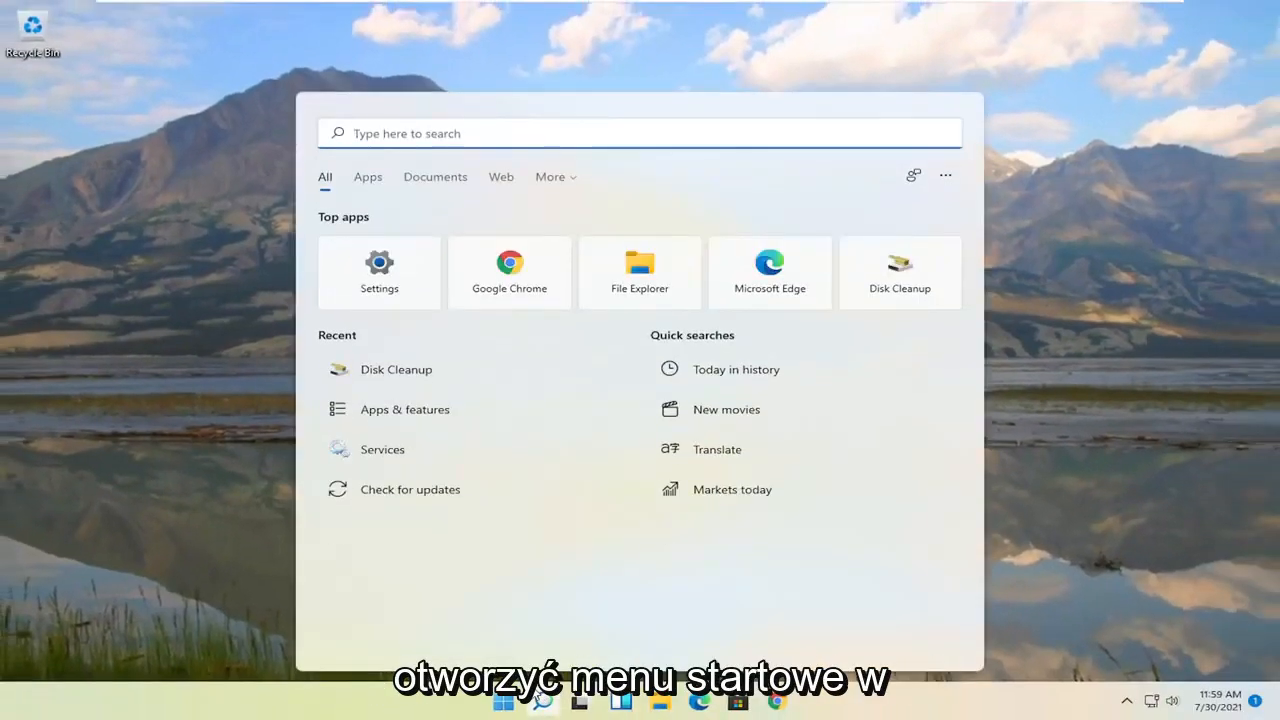
{"action": "type", "text": "disk defra"}
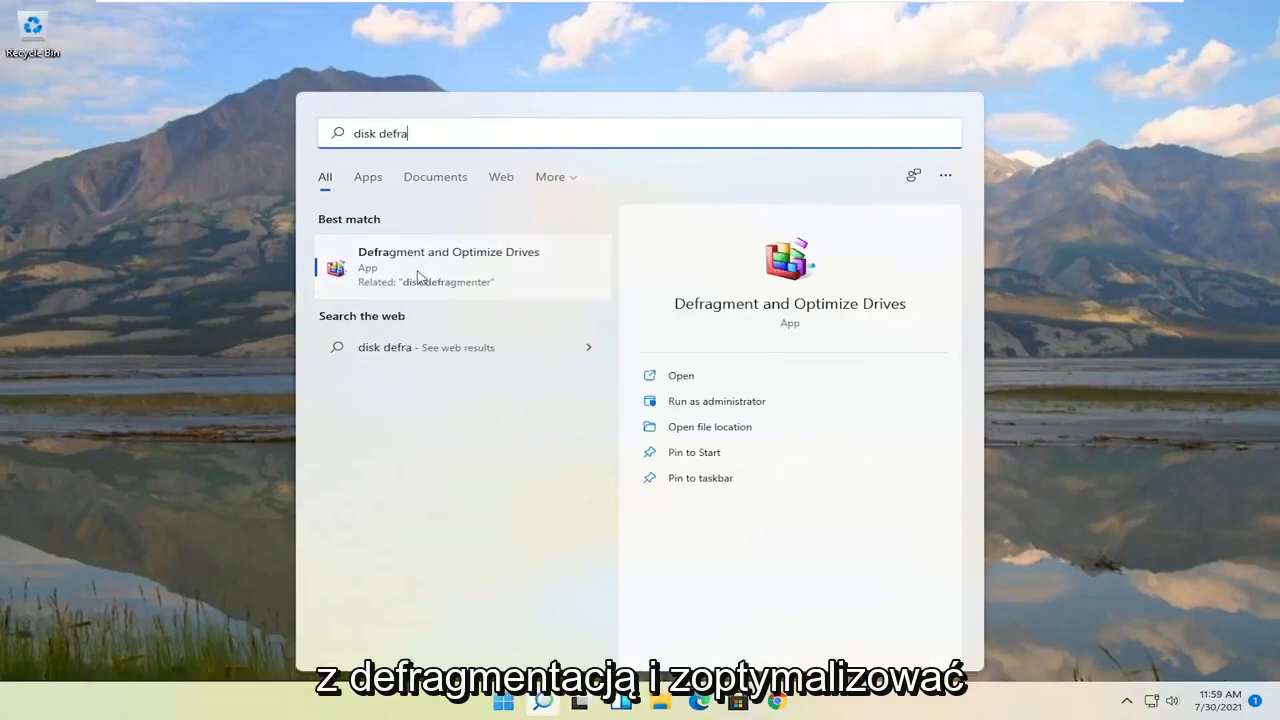
{"action": "left_click", "coordinate": [428, 268]}
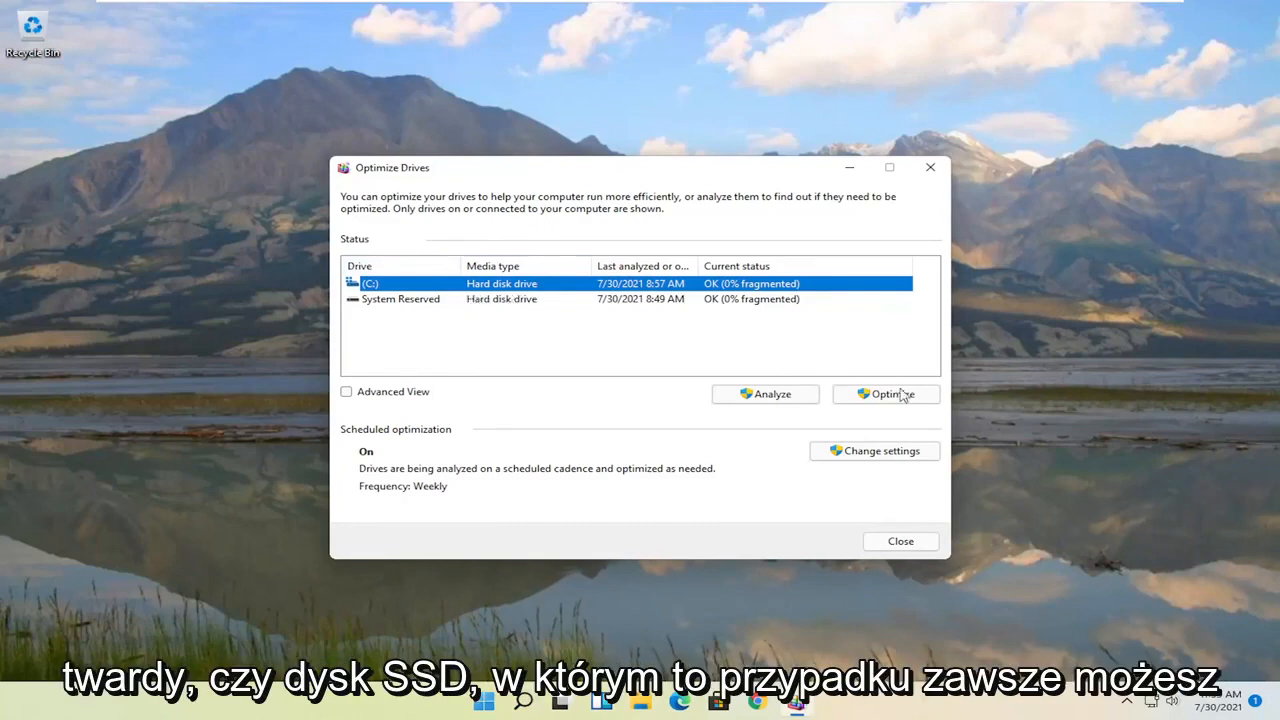
Step: Optimize the C: drive to 0% fragmented, then close Optimize Drives
{"action": "left_click", "coordinate": [867, 396]}
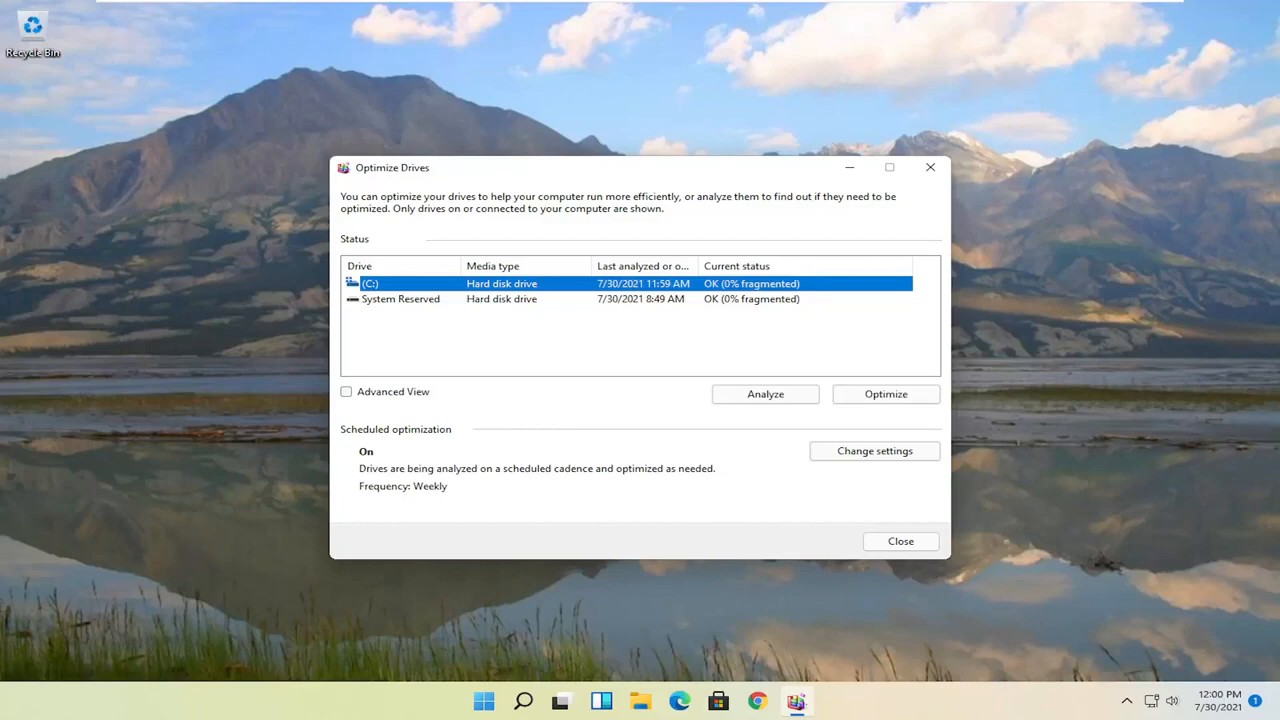
{"action": "left_click", "coordinate": [930, 167]}
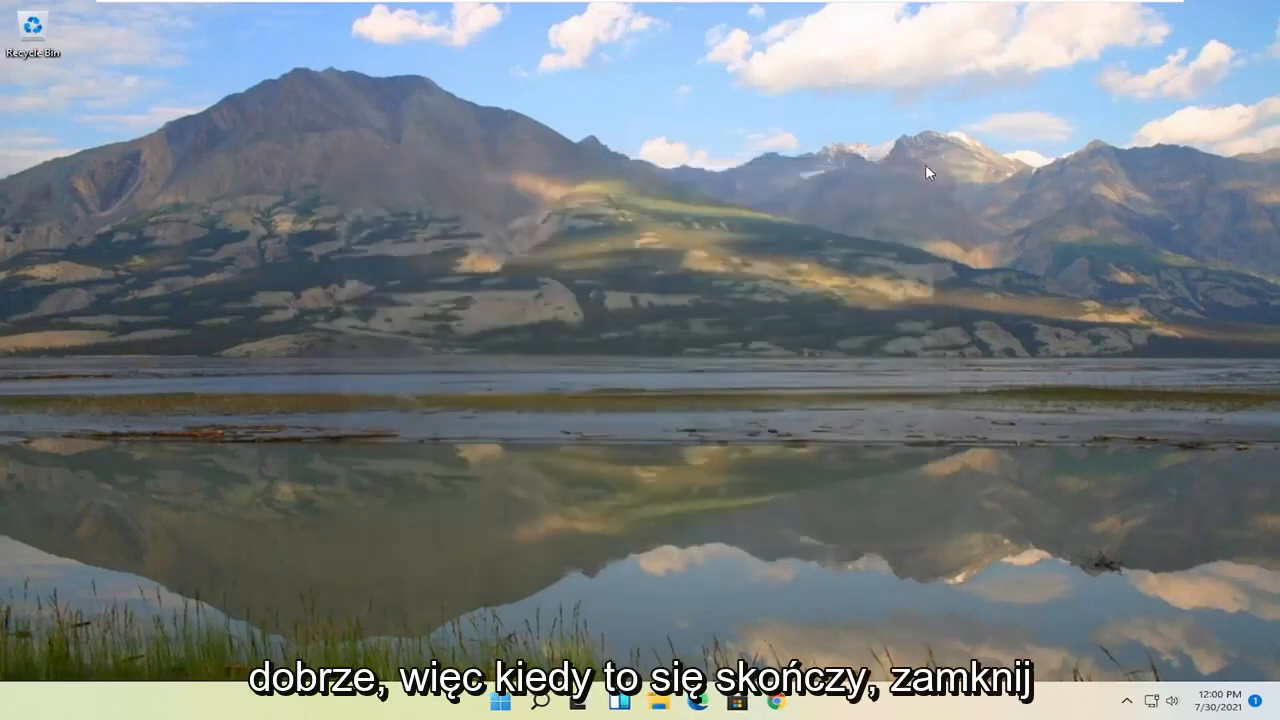
Step: Launch Command Prompt as administrator via 'cmd' search and type sfc /scannow
{"action": "left_click", "coordinate": [546, 702]}
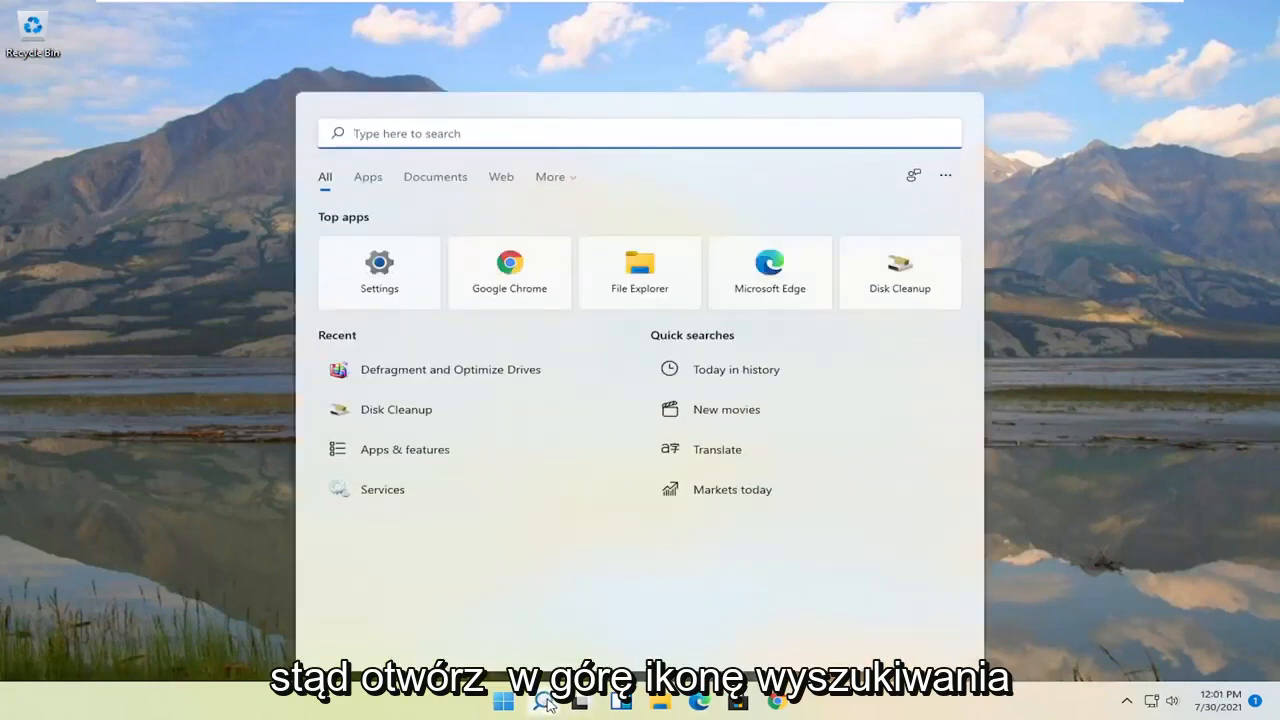
{"action": "type", "text": "cmd"}
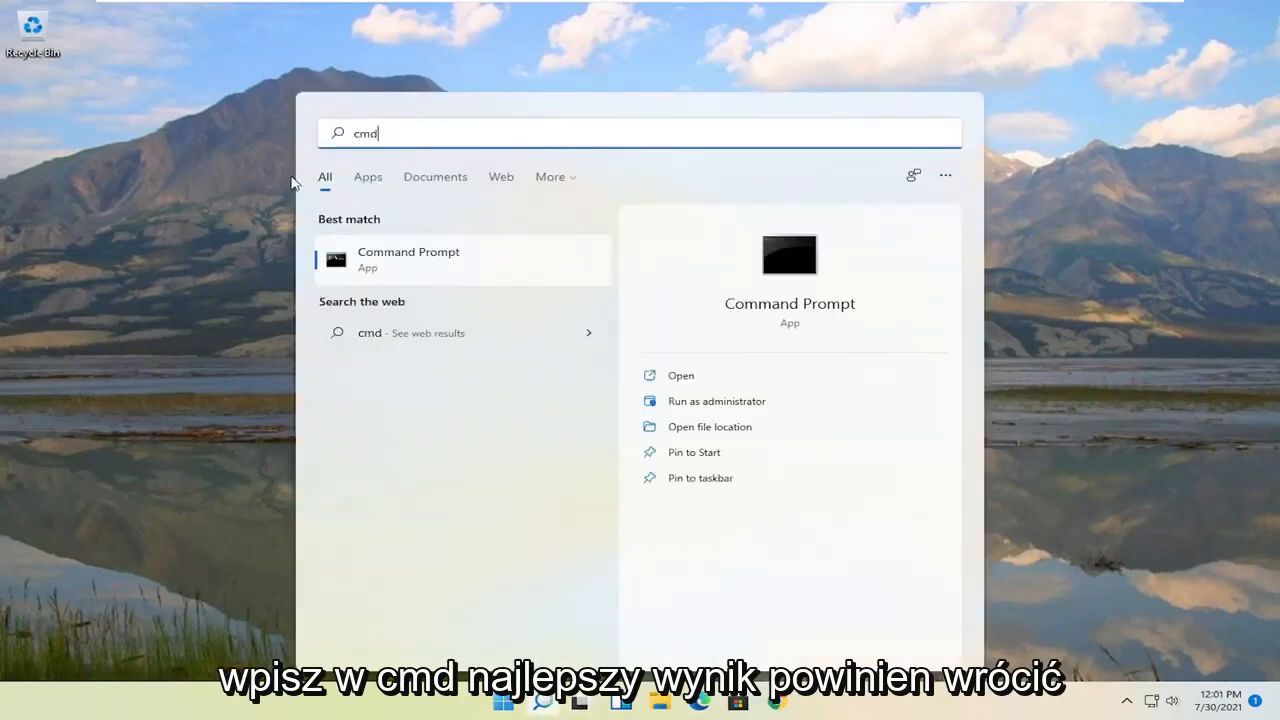
{"action": "right_click", "coordinate": [395, 271]}
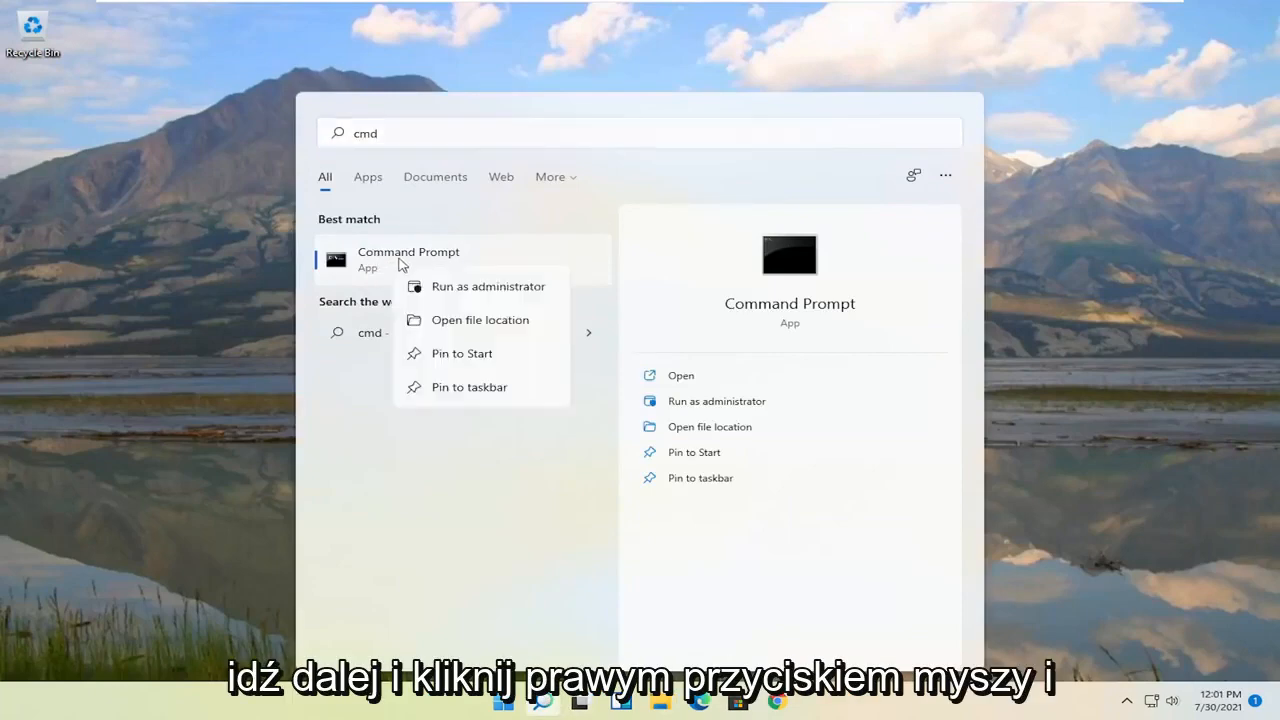
{"action": "left_click", "coordinate": [461, 289]}
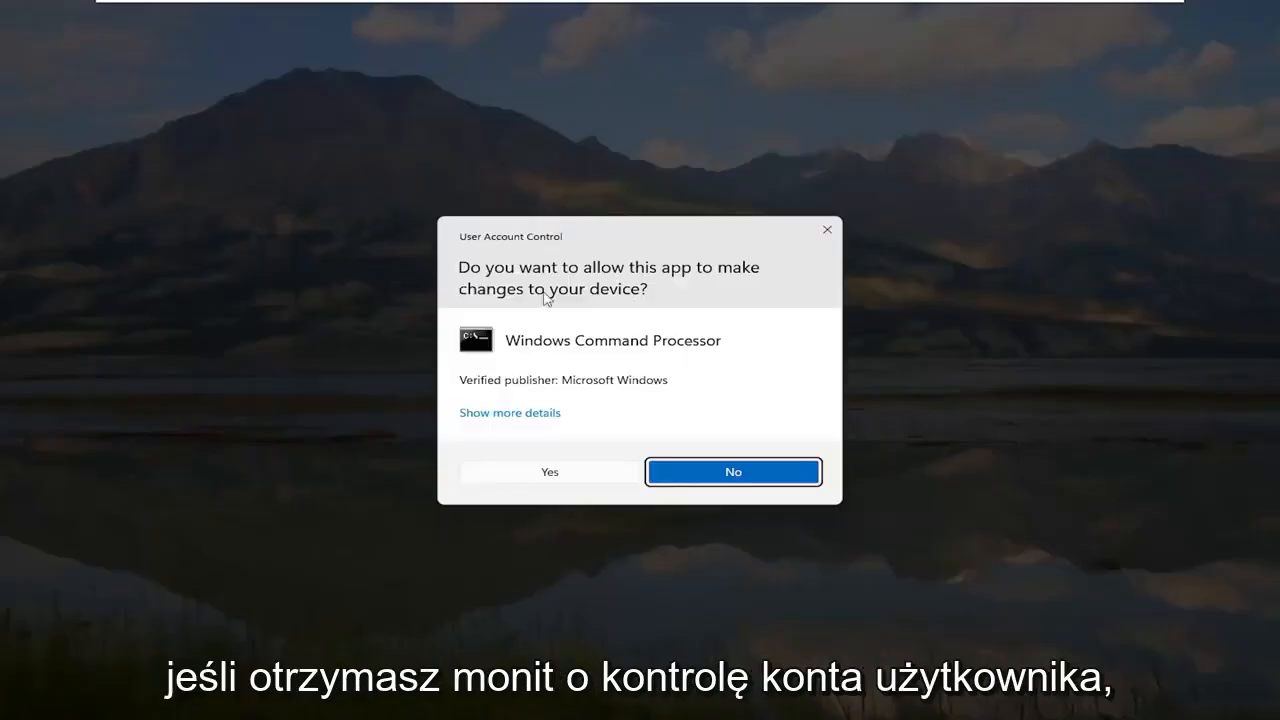
{"action": "left_click", "coordinate": [546, 473]}
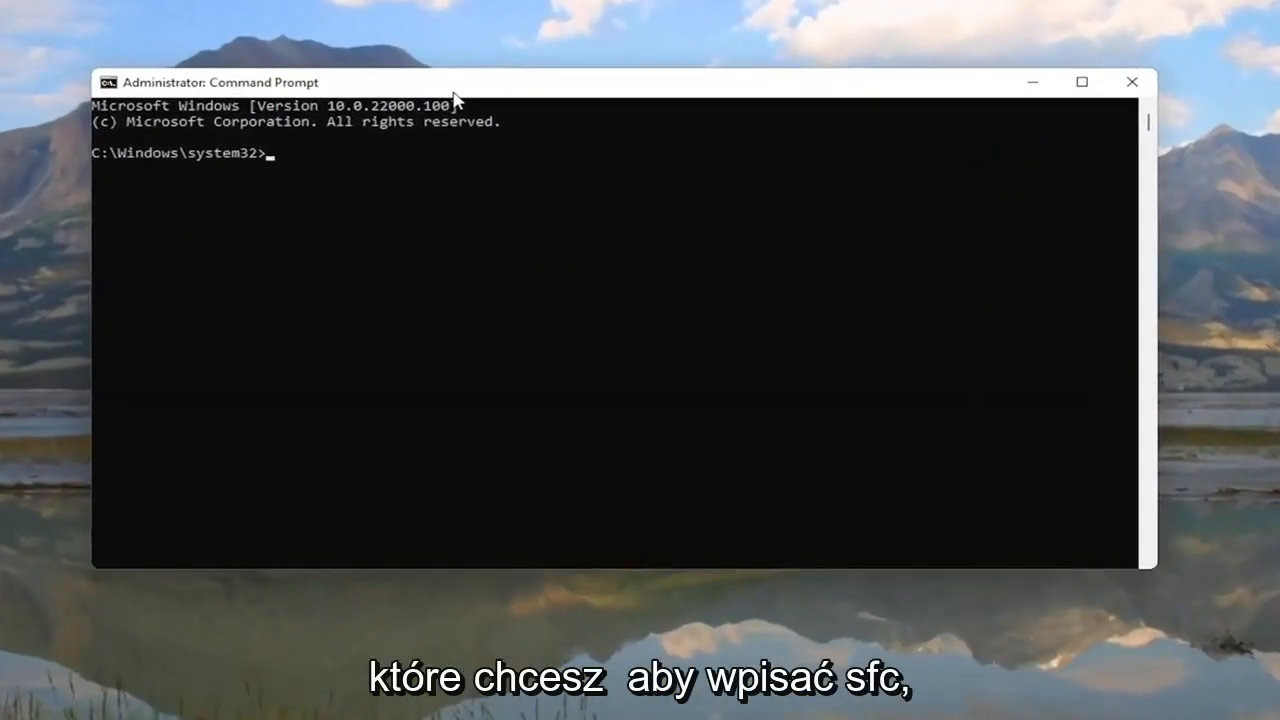
{"action": "type", "text": "sfc /scannow"}
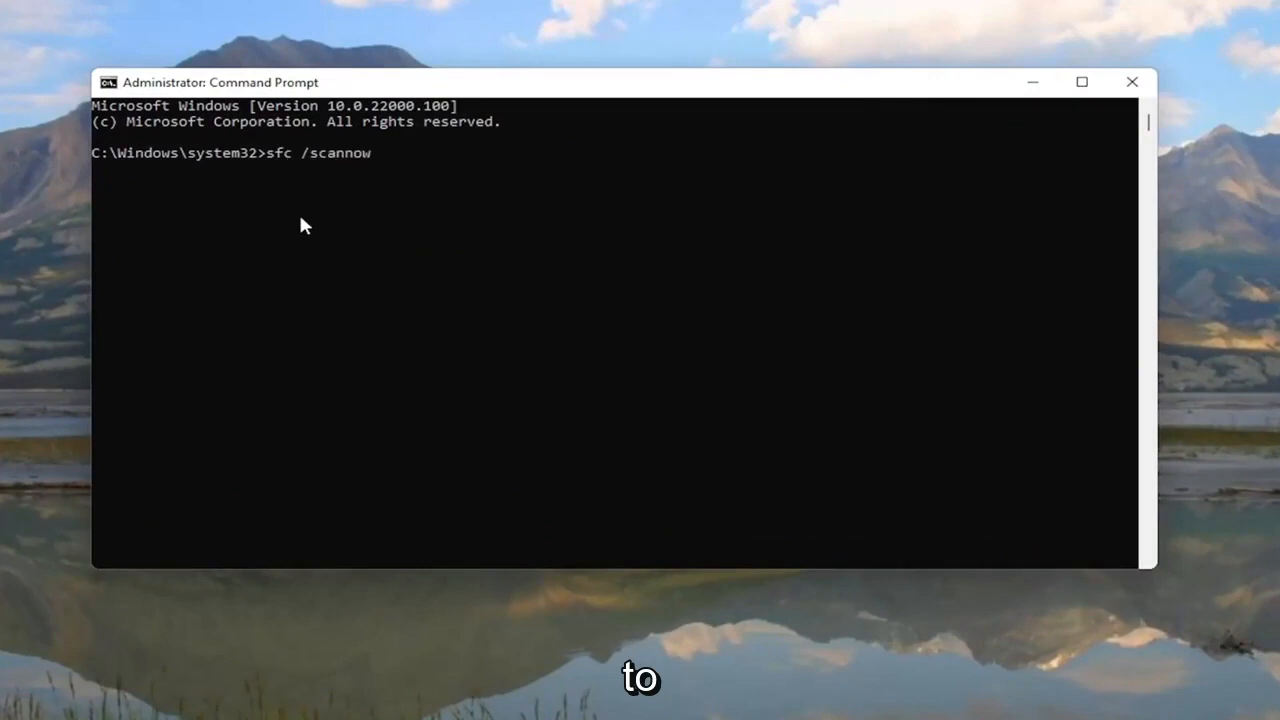
Step: Run sfc /scannow until it finds no integrity violations, then restart Windows
{"action": "key", "text": "Return"}
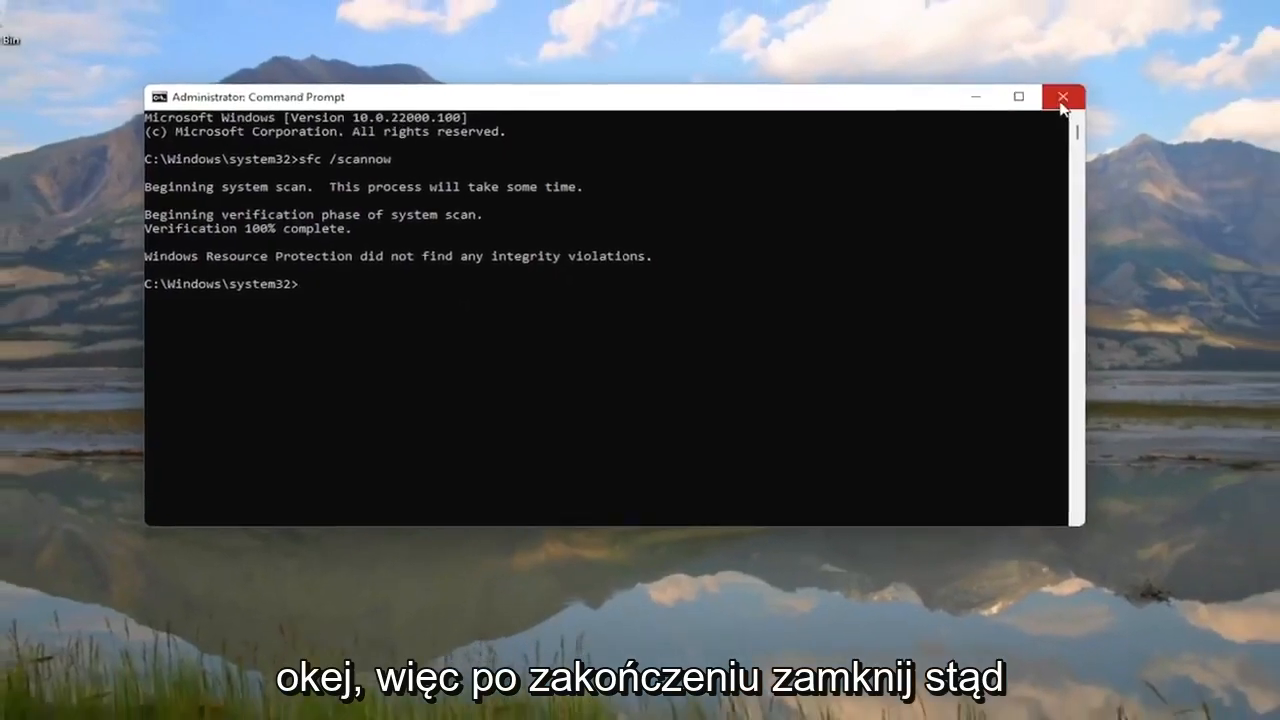
{"action": "left_click", "coordinate": [1117, 85]}
{"action": "right_click", "coordinate": [503, 703]}
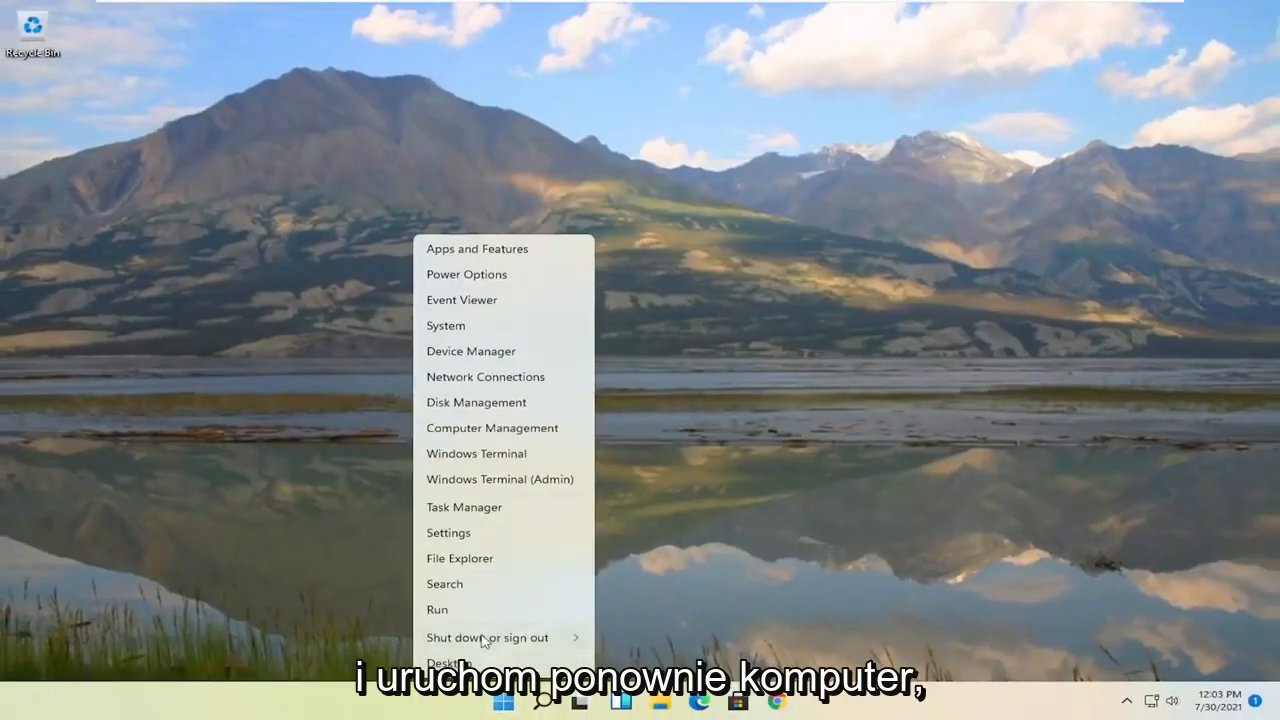
{"action": "mouse_move", "coordinate": [484, 641]}
{"action": "left_click", "coordinate": [620, 660]}
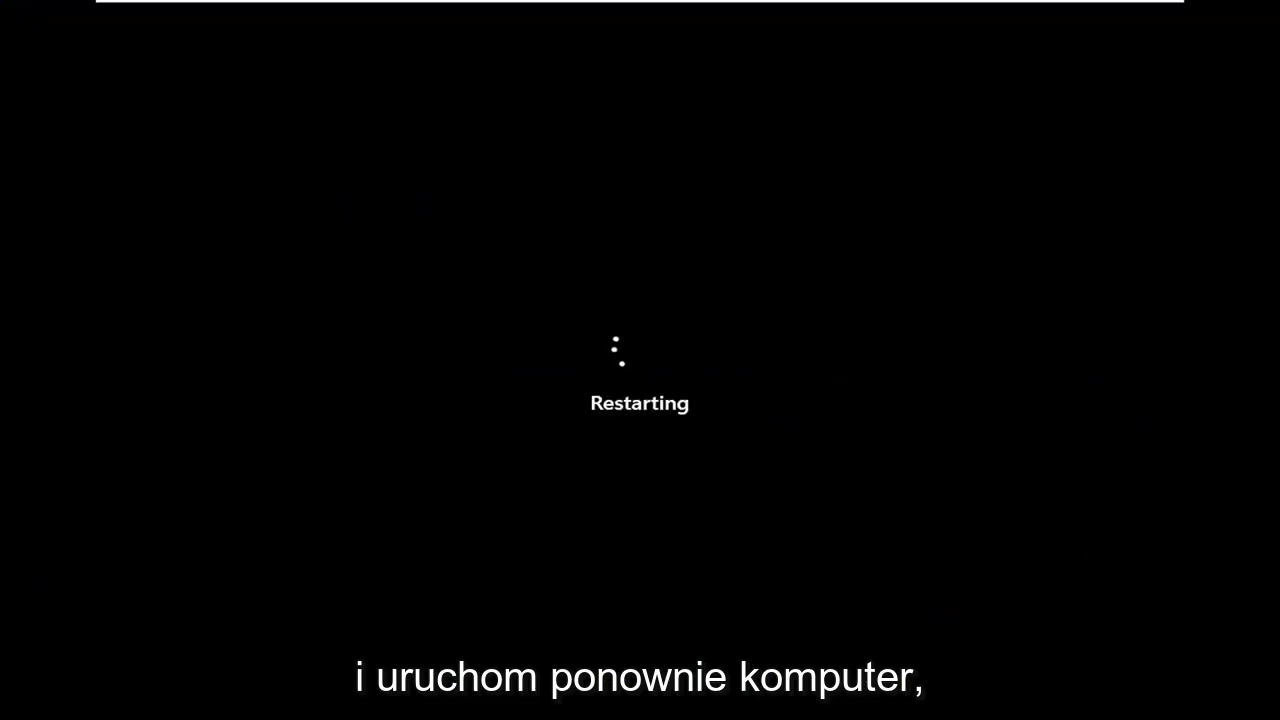